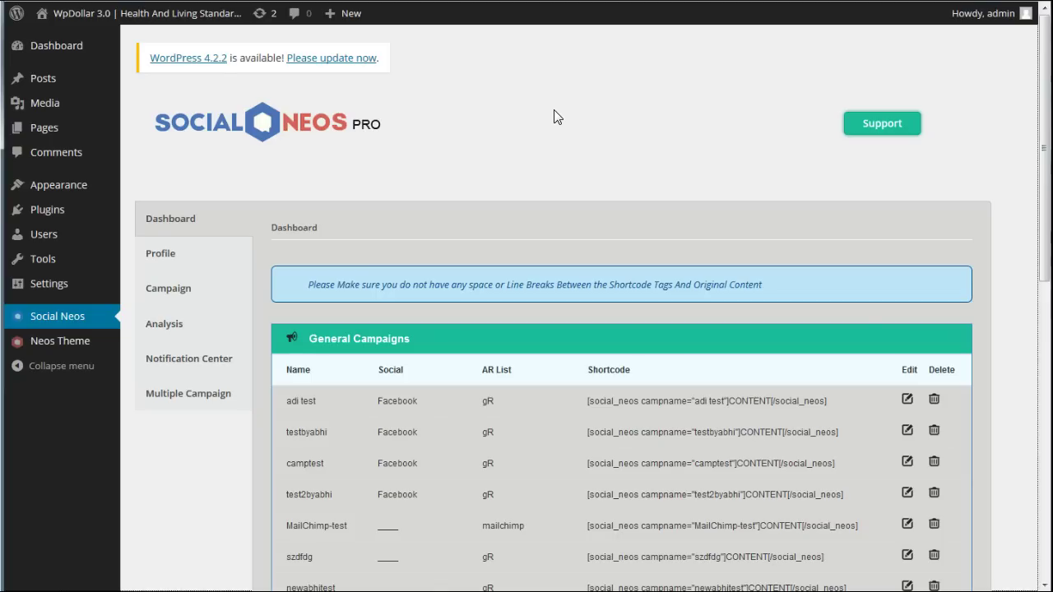
- Review the general campaigns, social profiles, auto responders and multiple campaigns listed on the Social Neos dashboard
left_click(554, 116)
left_click(600, 120)
scroll(607, 136, "down", 2)
scroll(524, 223, "up", 2)
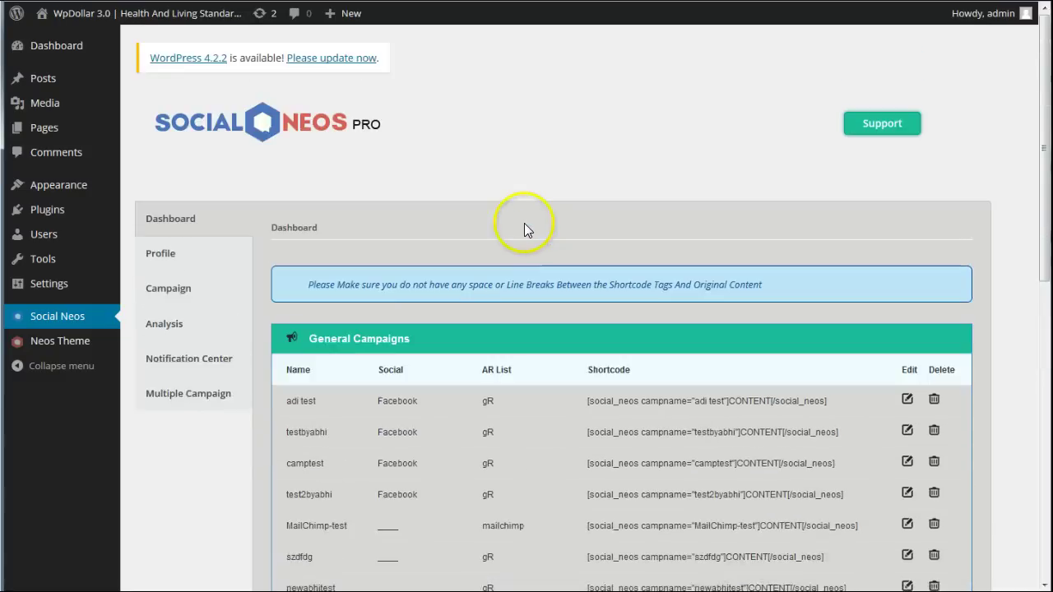
scroll(524, 223, "down", 7)
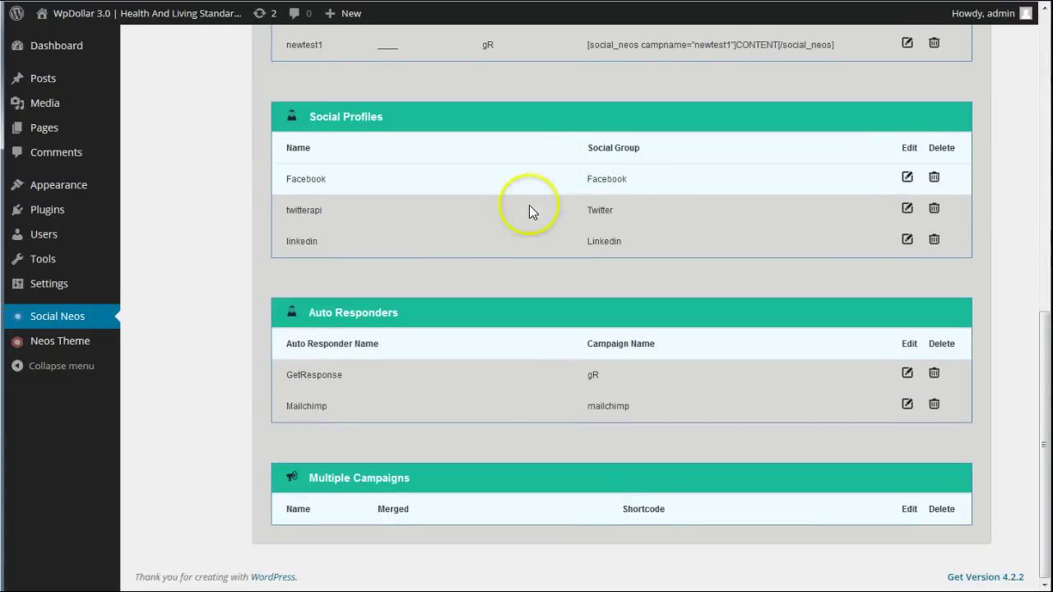
scroll(524, 215, "up", 1)
scroll(526, 217, "up", 7)
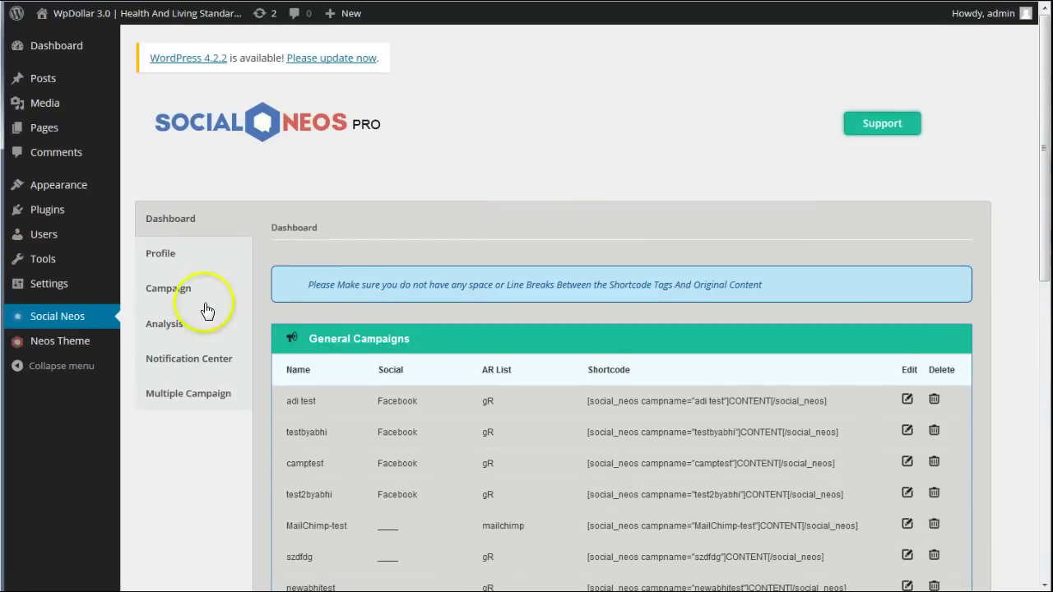
- Look over the Profile page's social network and autoresponder options and the Campaign creation form
left_click(170, 257)
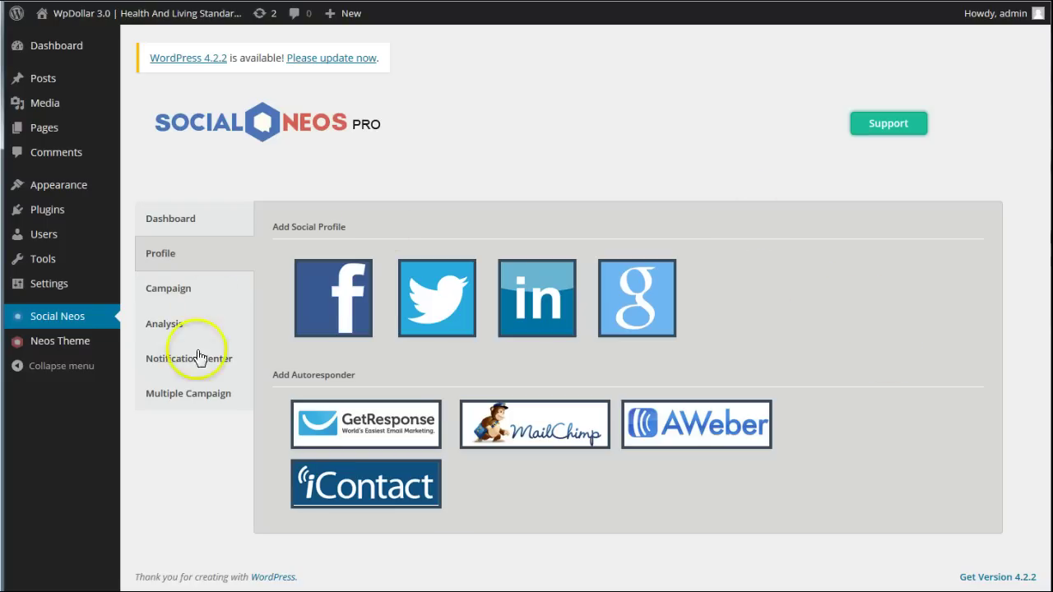
left_click(186, 287)
scroll(395, 272, "down", 1)
scroll(391, 265, "down", 1)
scroll(383, 284, "up", 2)
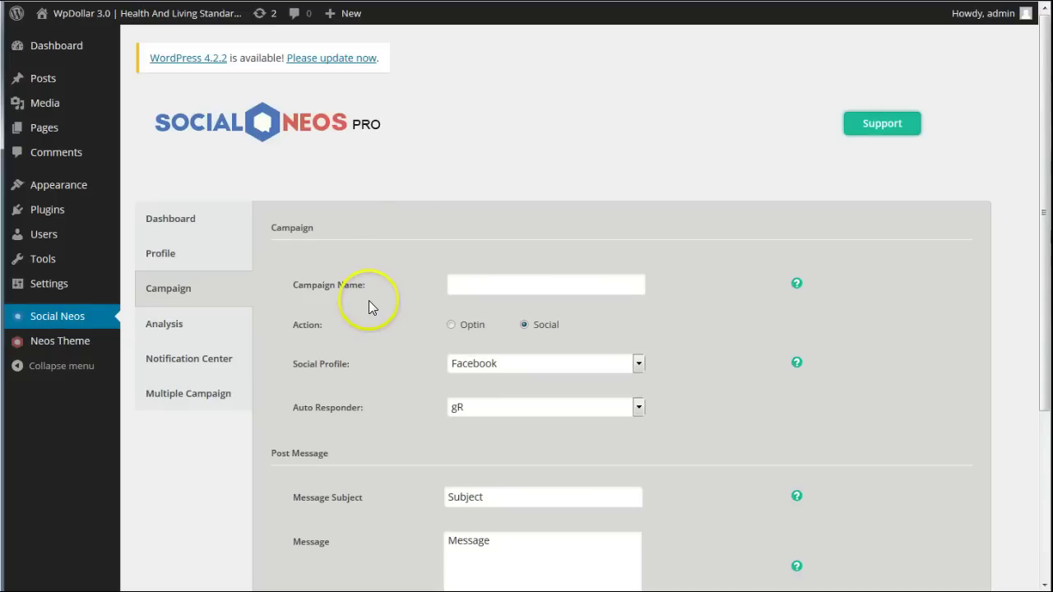
- Examine the Analysis page's campaign and date range filters and its campaigns analysis table
left_click(164, 324)
scroll(378, 293, "down", 1)
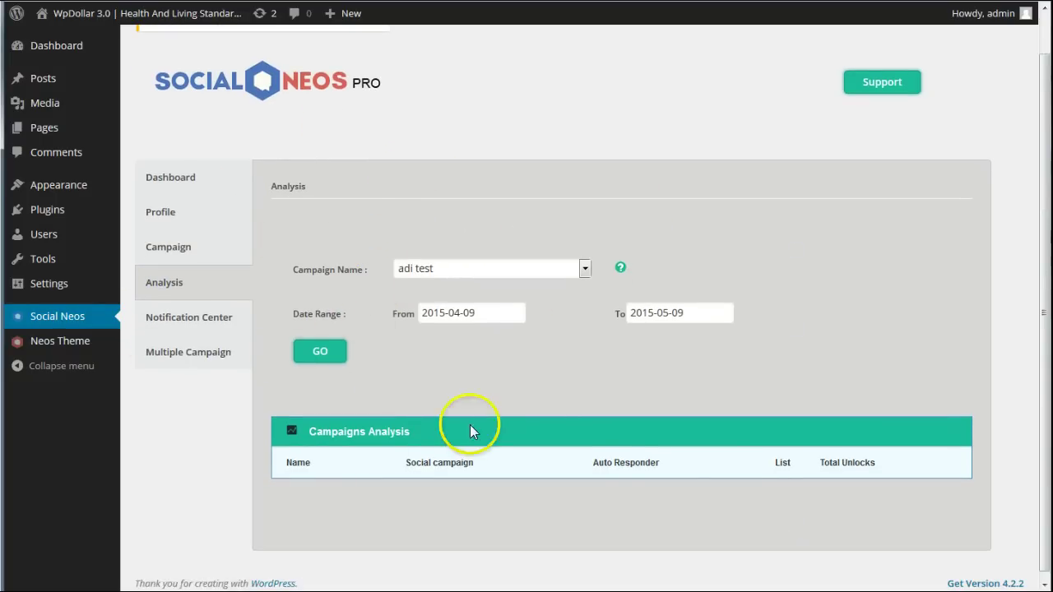
scroll(480, 411, "down", 1)
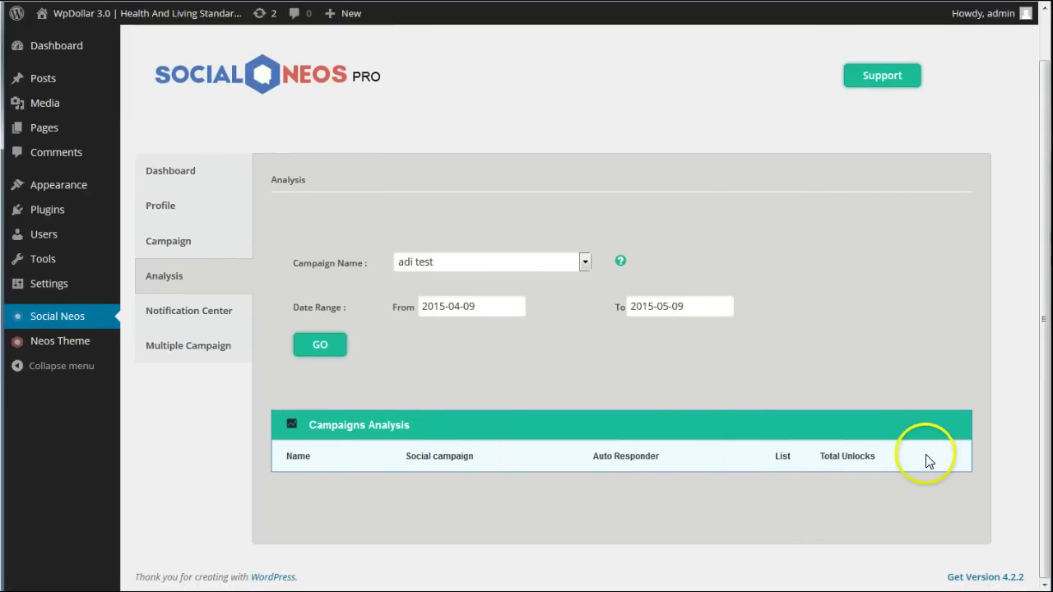
scroll(527, 422, "up", 1)
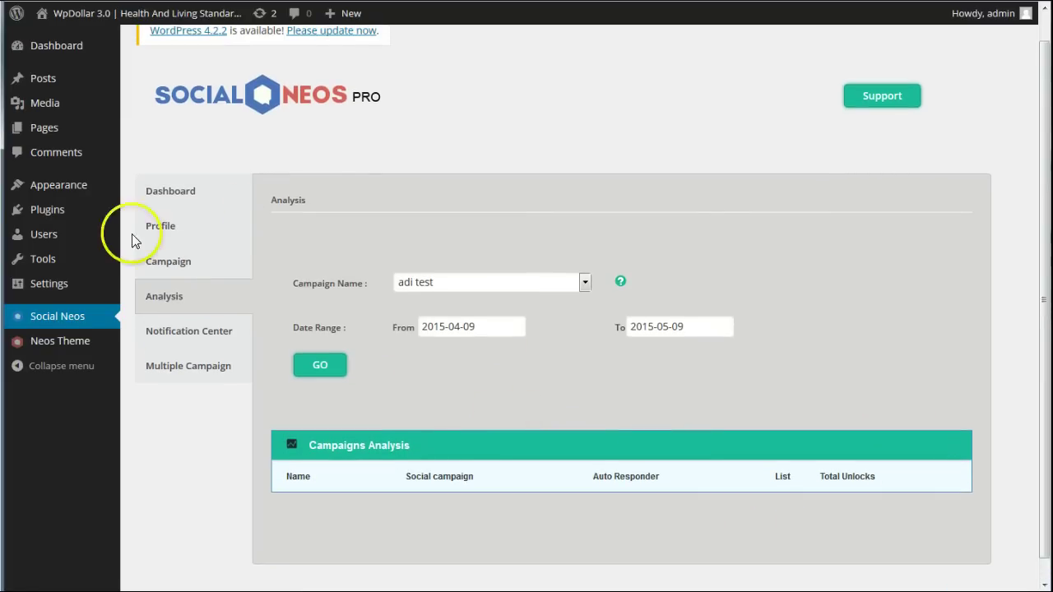
- In the Notification Center, choose the Facebook social profile and the Martin Video campaign, leaving the subject and message empty
left_click(177, 337)
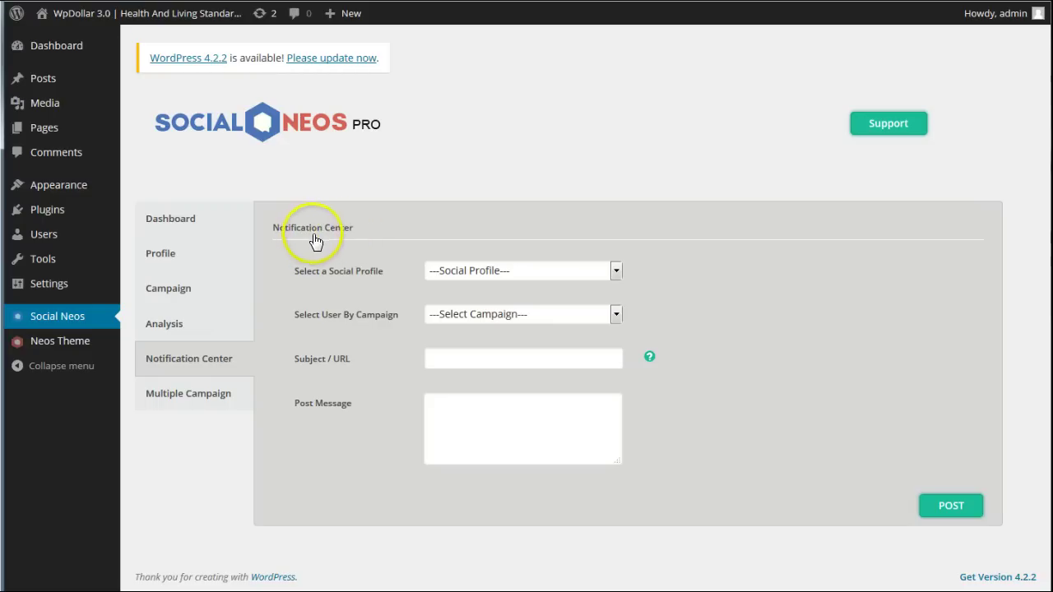
left_click(489, 273)
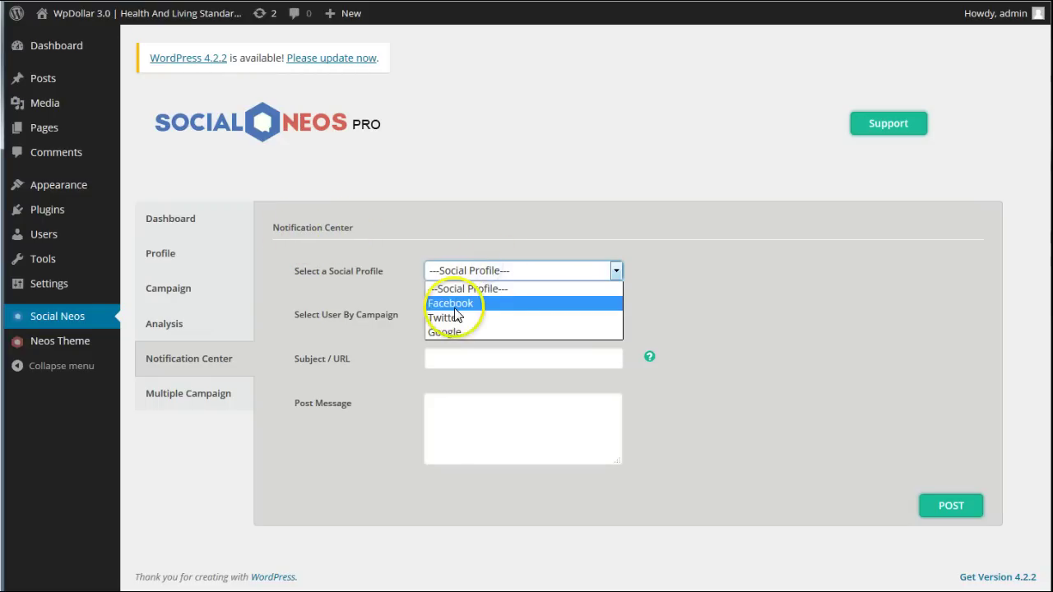
left_click(454, 302)
left_click(480, 323)
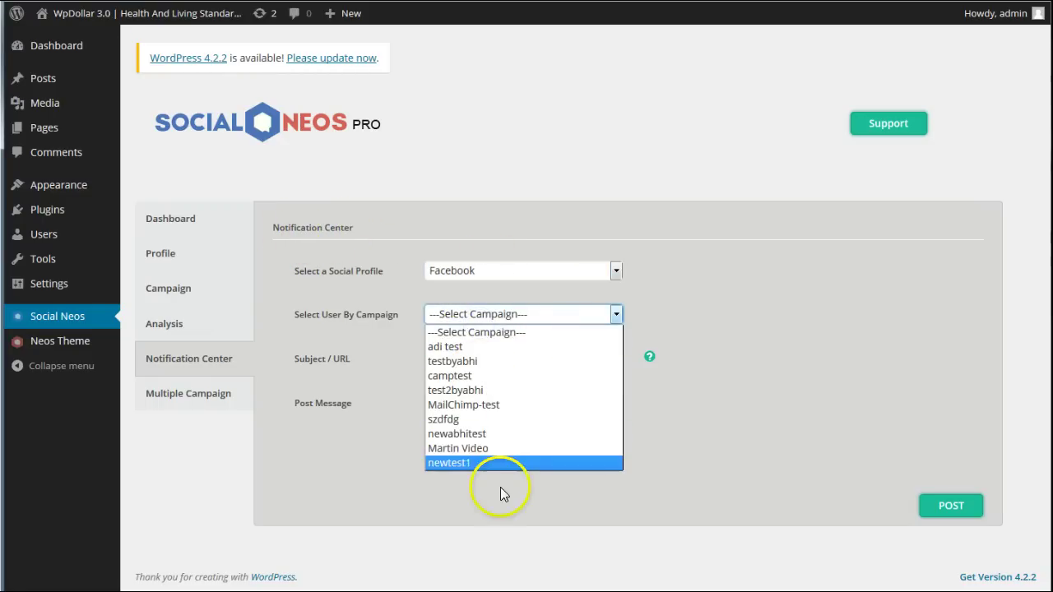
left_click(491, 448)
left_click(460, 360)
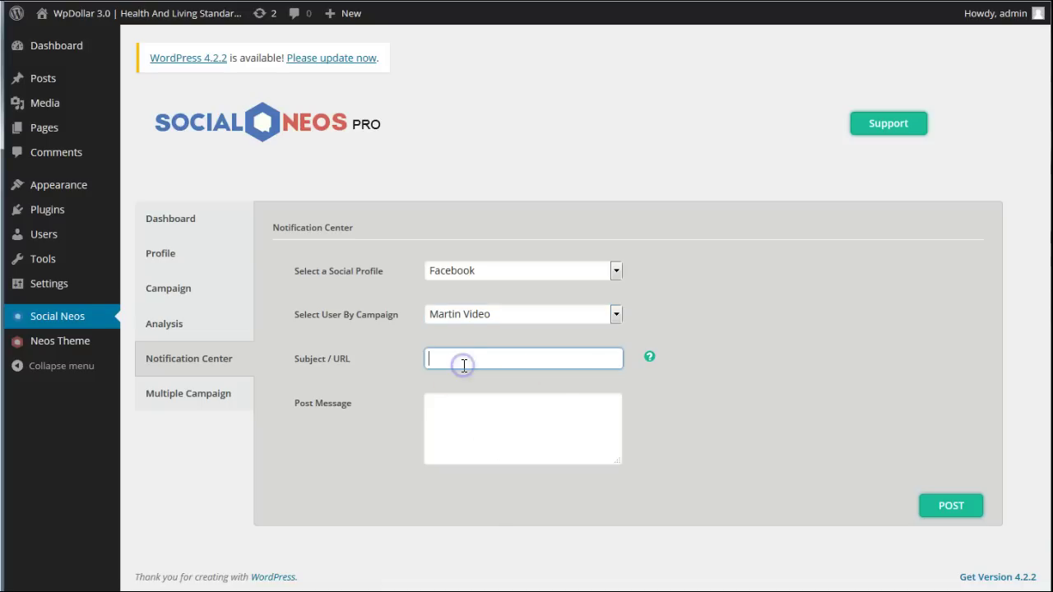
left_click(492, 419)
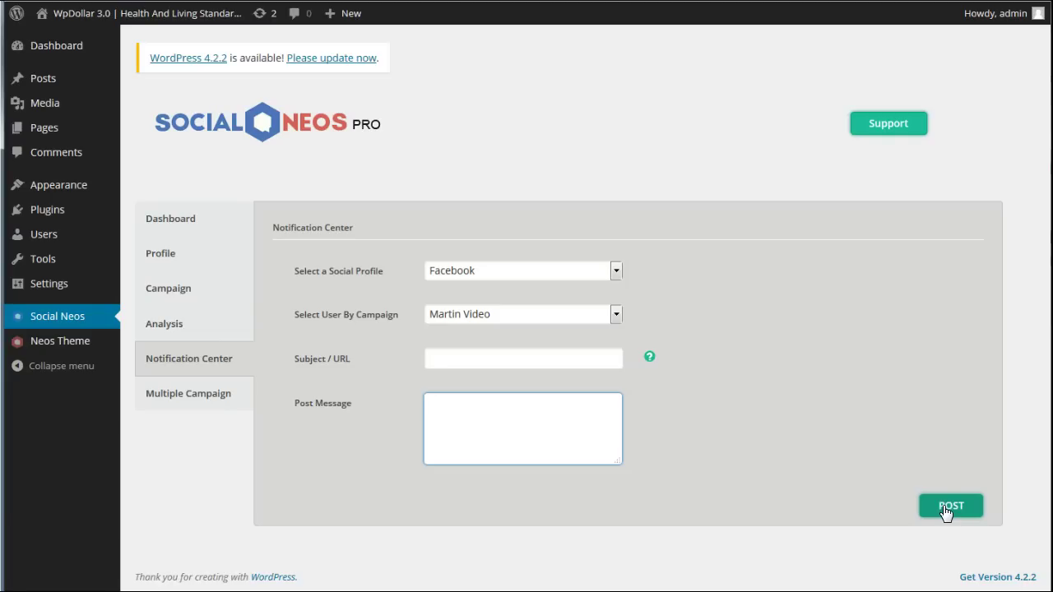
left_click(875, 438)
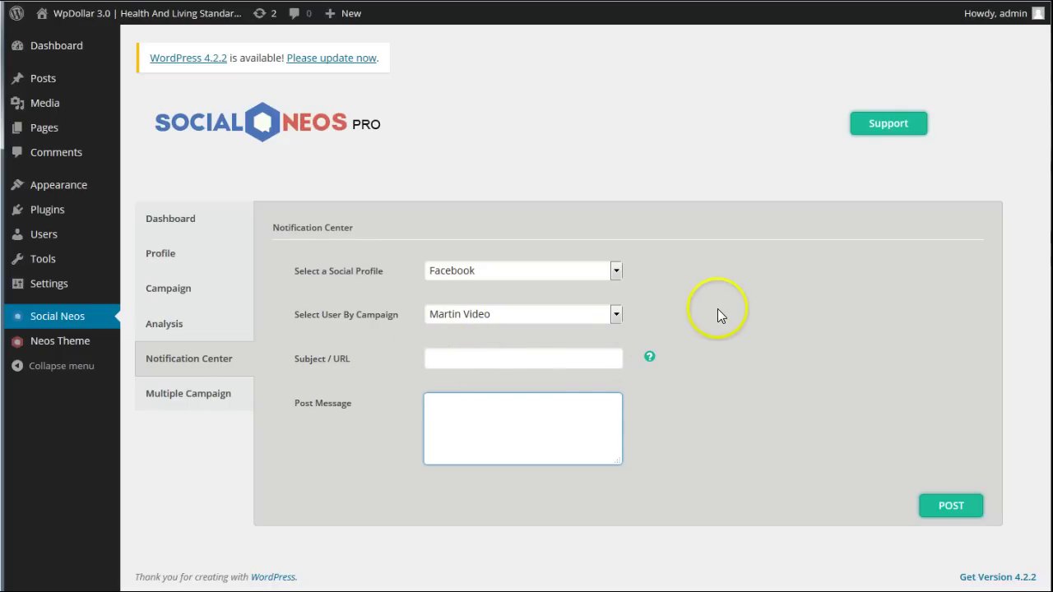
- Examine the Multiple Campaign page's name, style source and multi lock campaign options
left_click(223, 395)
scroll(518, 329, "down", 3)
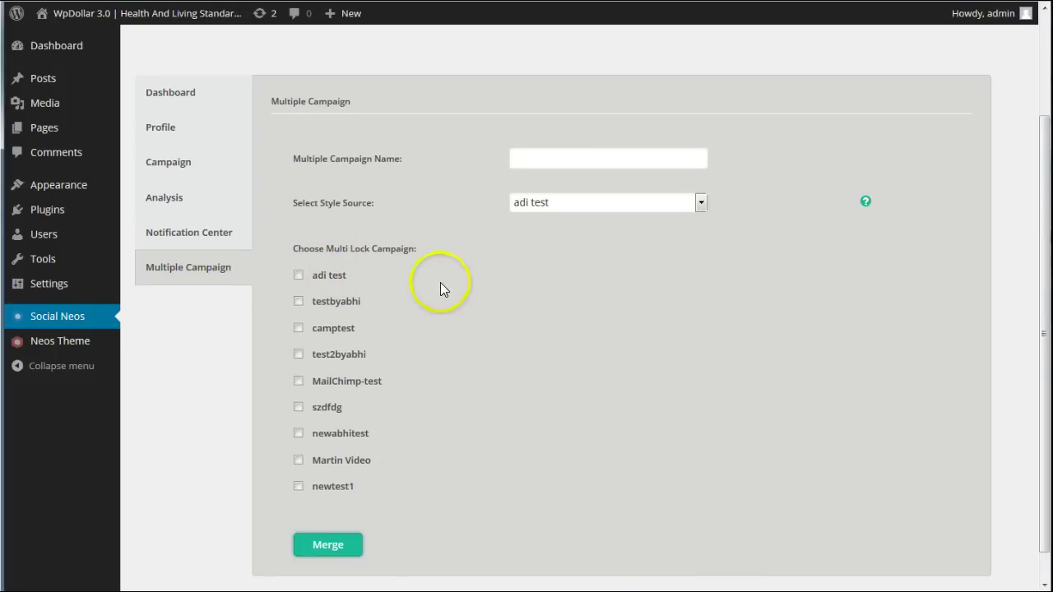
scroll(589, 348, "up", 3)
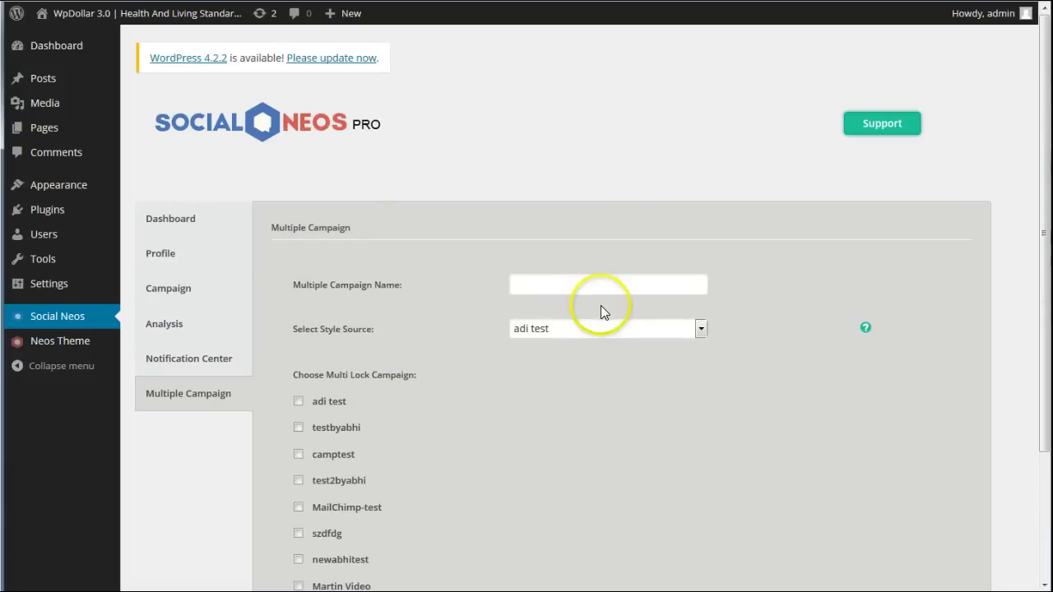
- Start a new campaign named JV Demo with the Facebook social profile and the gR auto responder
left_click(186, 288)
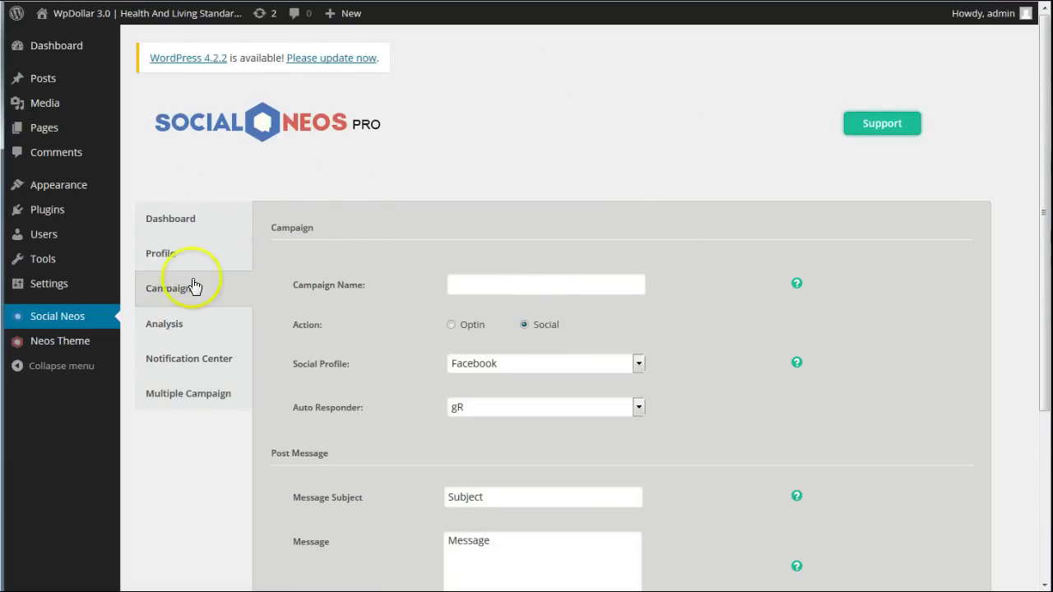
scroll(505, 272, "down", 3)
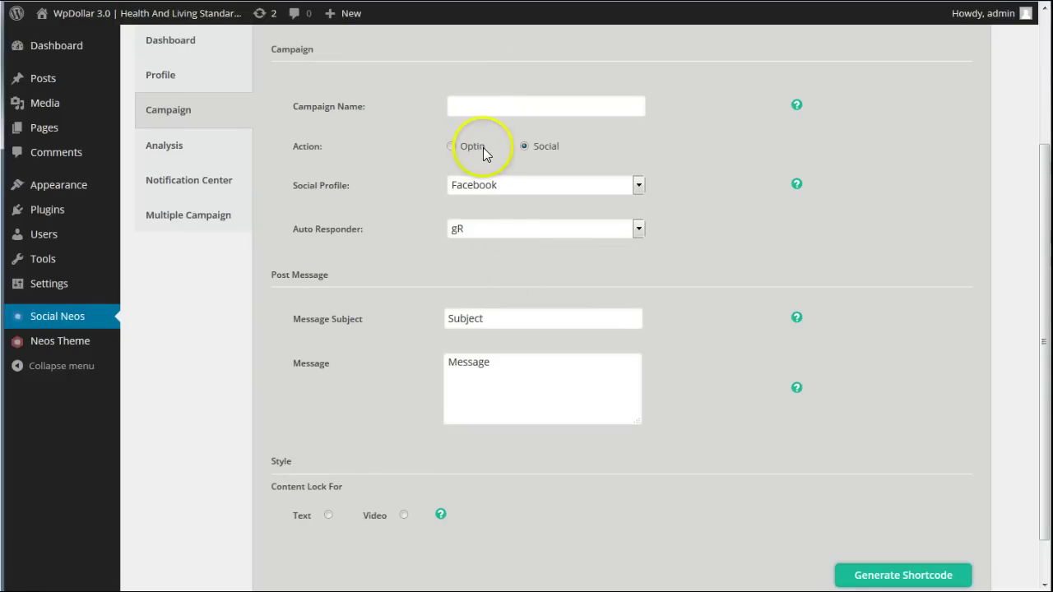
left_click(504, 103)
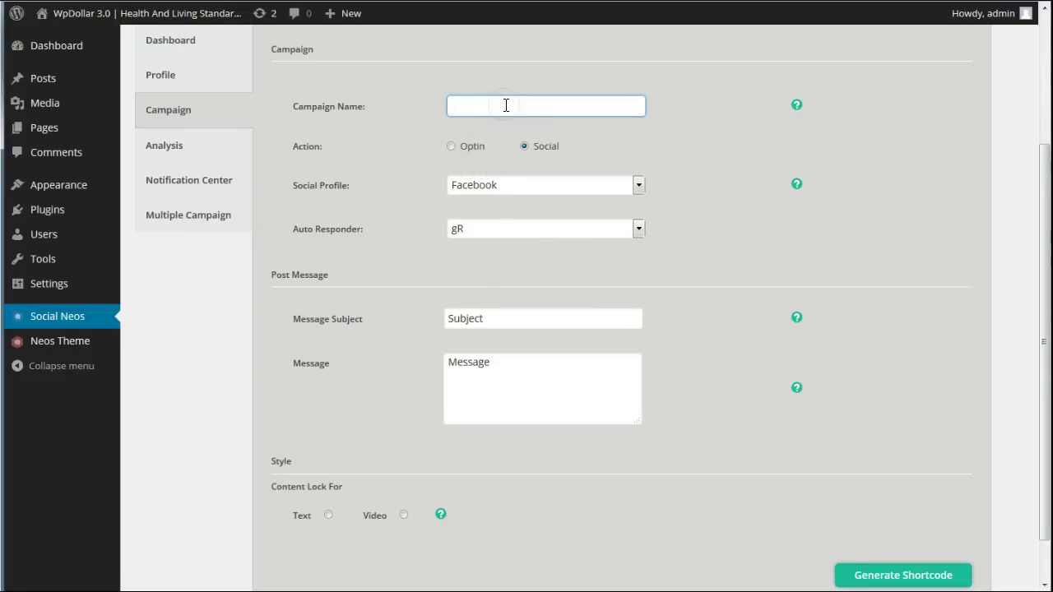
type("JV Demo")
left_click(511, 186)
left_click(512, 203)
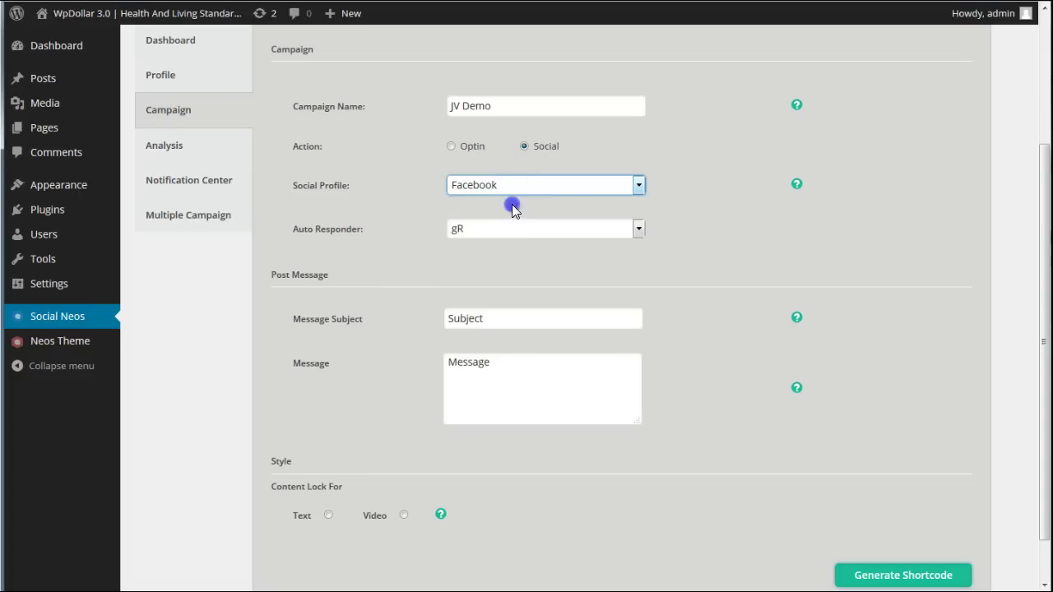
left_click(530, 230)
left_click(522, 248)
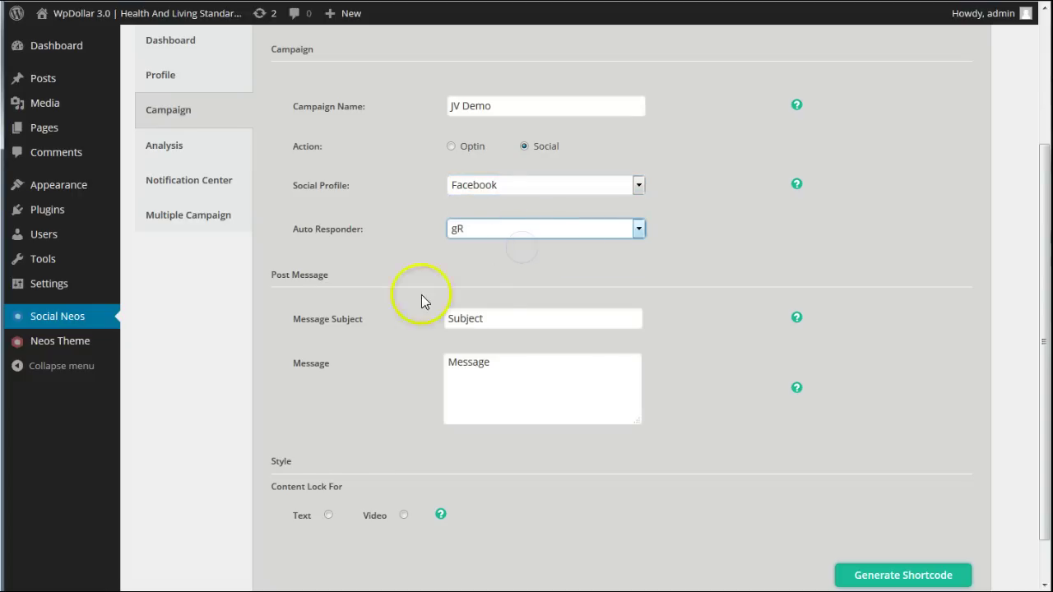
left_click(502, 319)
left_click_drag(546, 315, 434, 315)
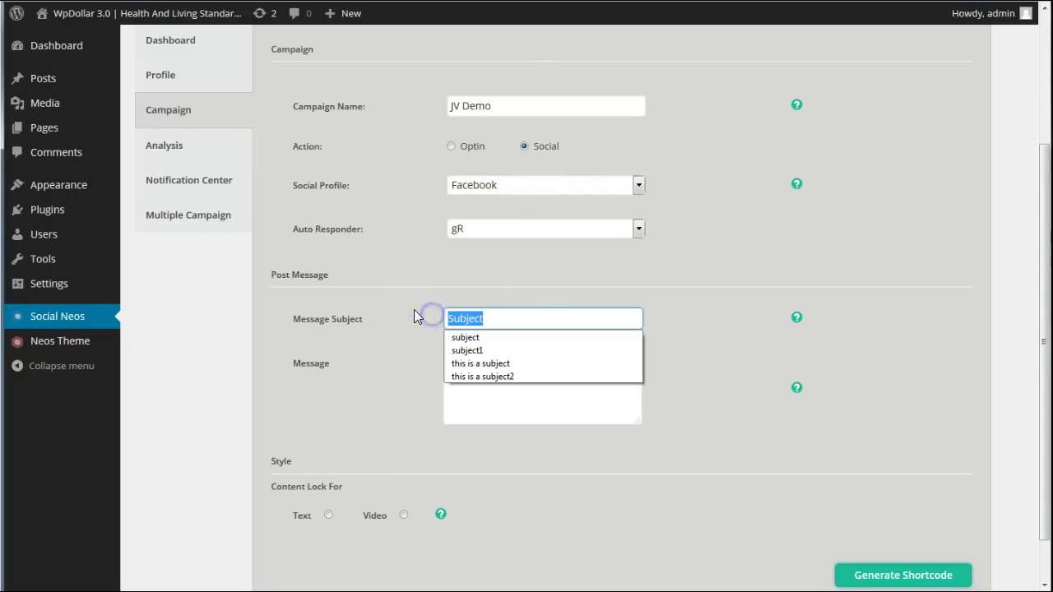
left_click(409, 307)
scroll(362, 290, "down", 1)
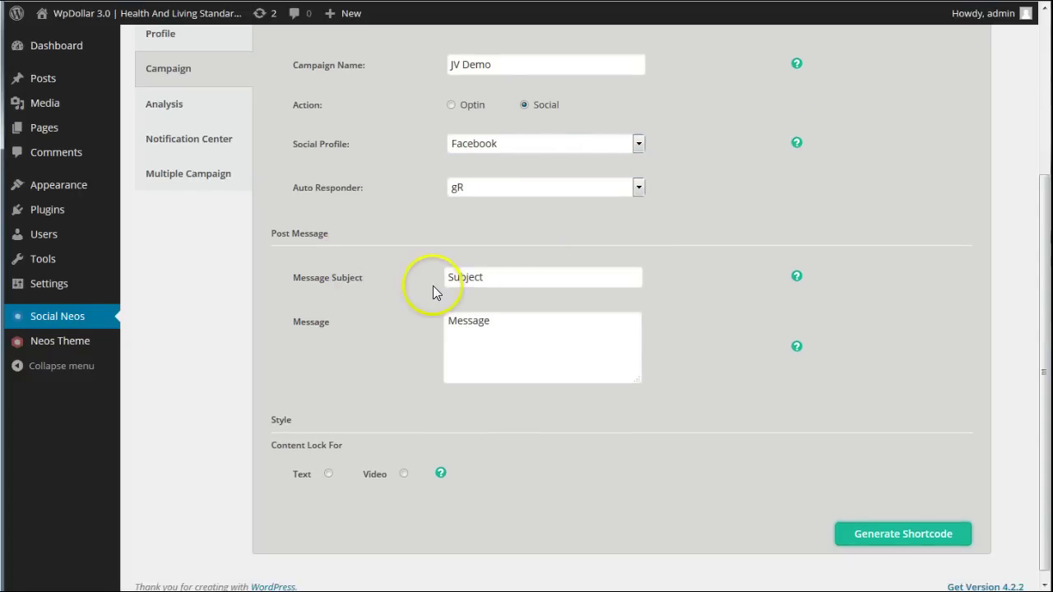
left_click_drag(501, 275, 416, 276)
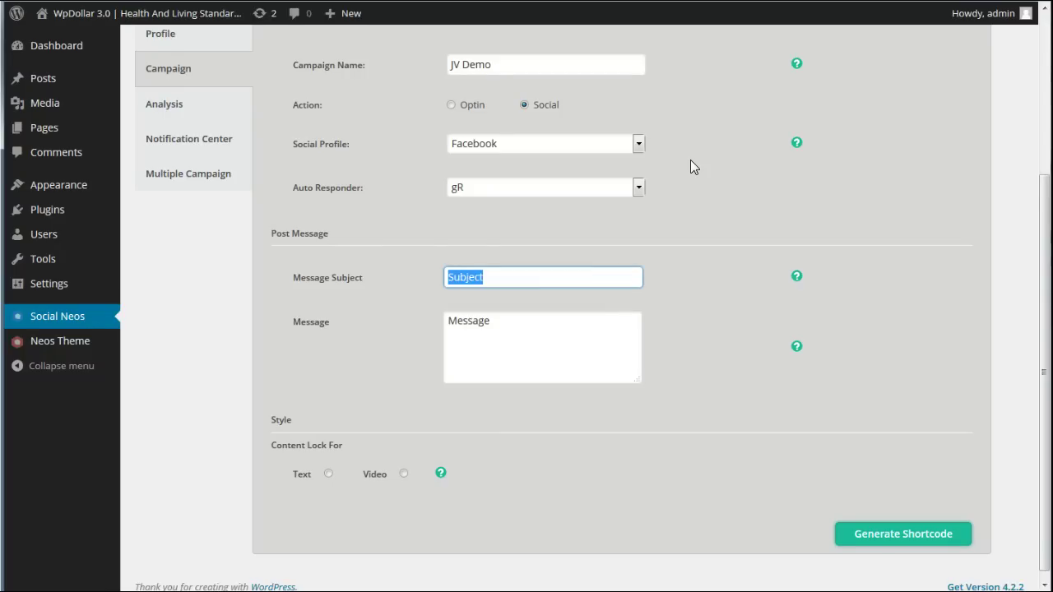
left_click(501, 355)
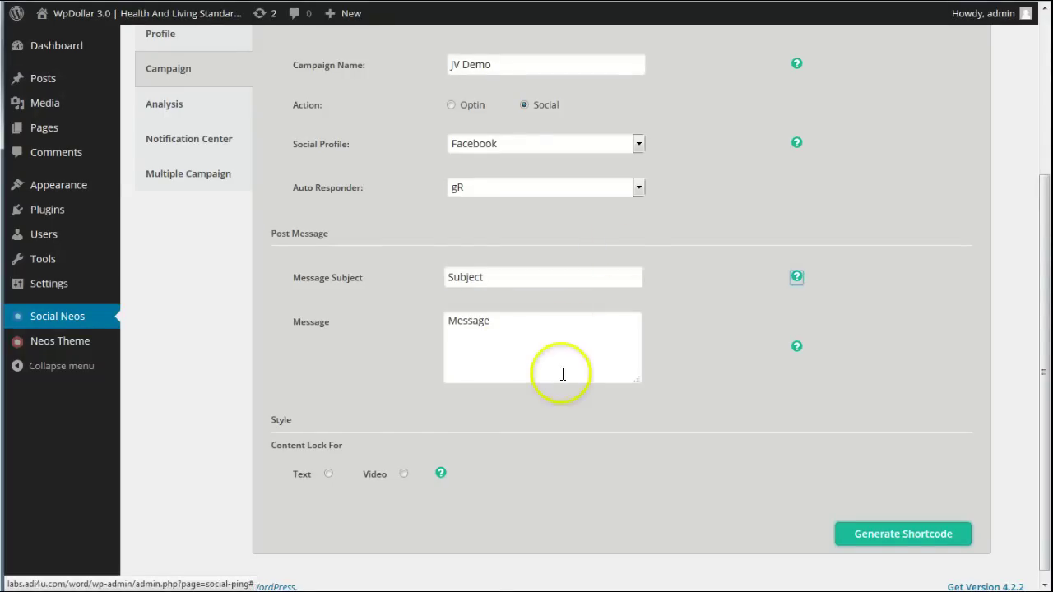
- Set the campaign's content lock style to Text
scroll(391, 478, "down", 1)
left_click(391, 478)
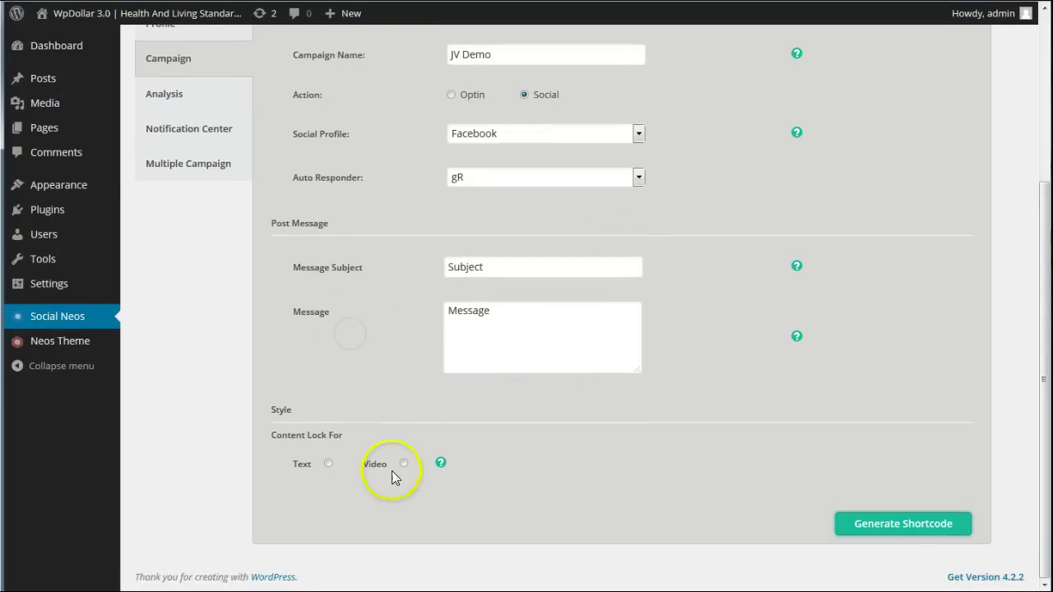
left_click(330, 467)
- Expand the full set of overlay backgrounds and apply the teal diamond-pattern one at the start of the sixth row
scroll(757, 394, "down", 5)
scroll(943, 364, "down", 3)
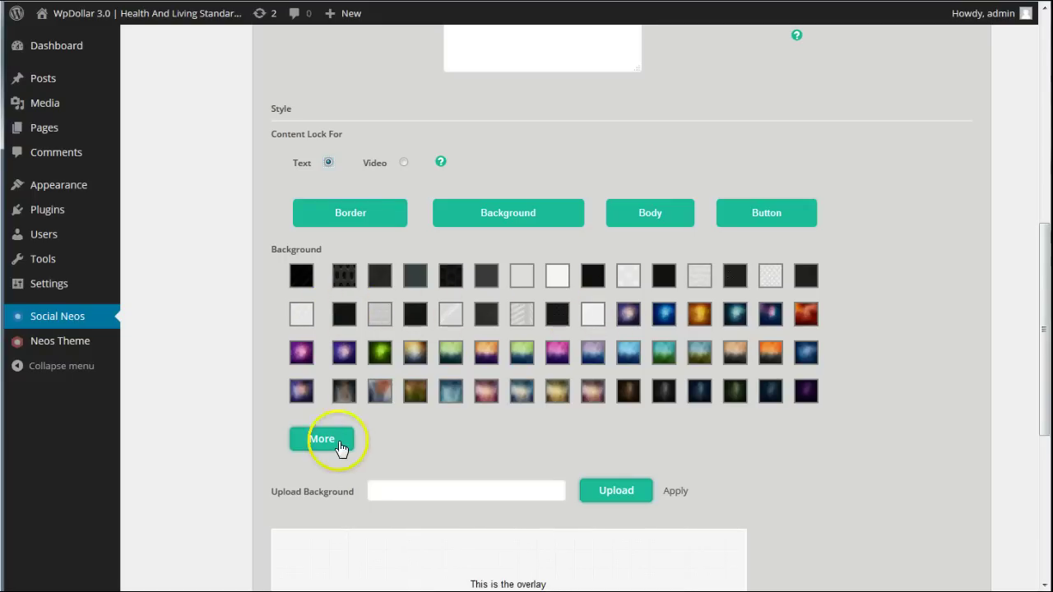
left_click(309, 442)
scroll(527, 329, "down", 2)
scroll(724, 304, "up", 1)
scroll(486, 272, "down", 2)
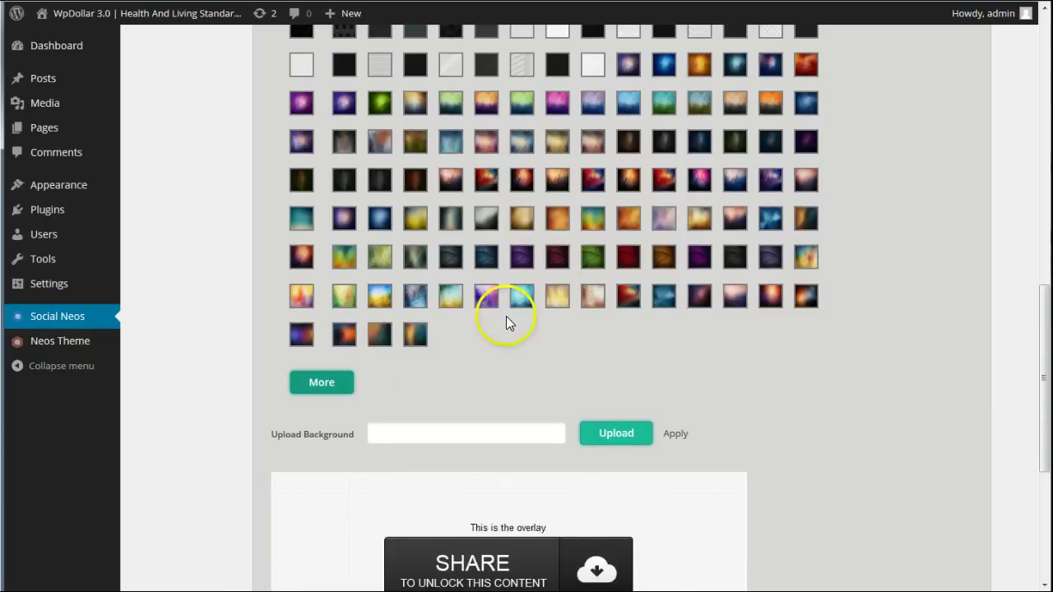
left_click(336, 388)
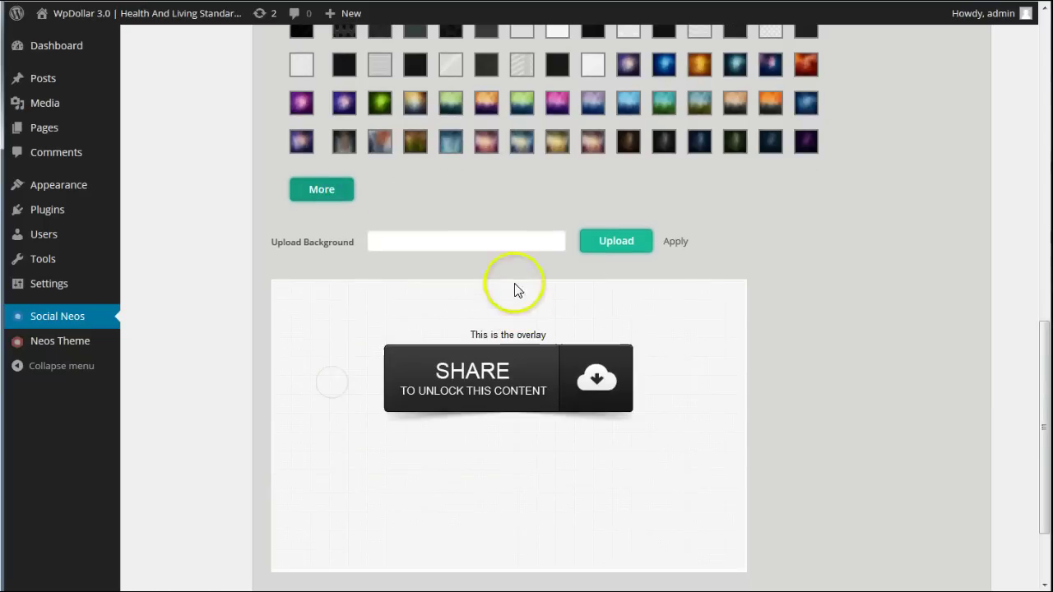
left_click(318, 191)
scroll(740, 213, "down", 2)
scroll(916, 261, "up", 3)
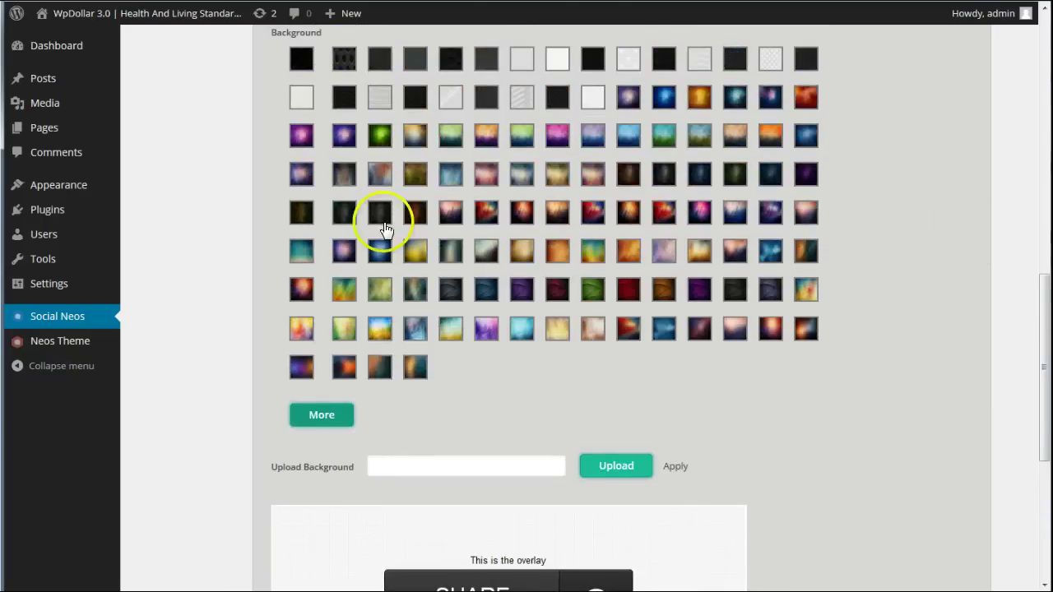
left_click(302, 251)
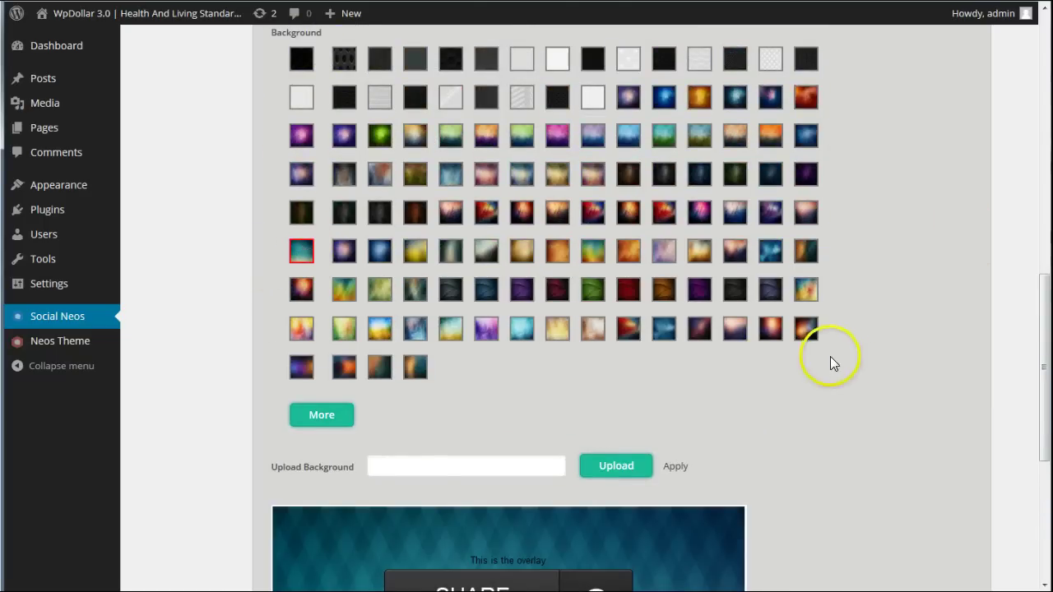
- Open the overlay's border settings and increase the border size to roughly a third of its range
scroll(842, 359, "down", 5)
scroll(741, 384, "up", 5)
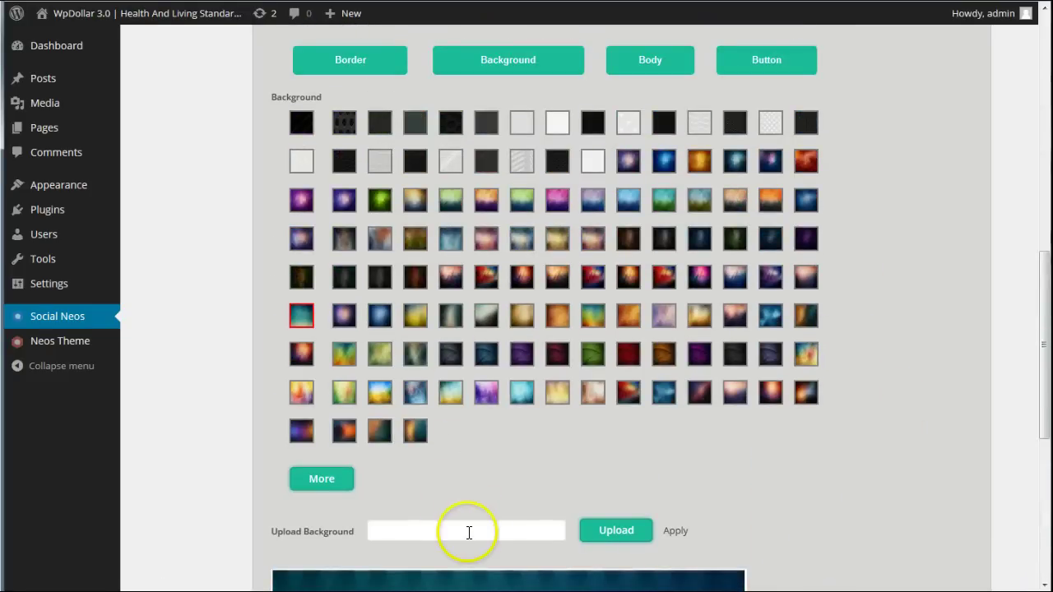
scroll(592, 428, "down", 3)
scroll(576, 329, "down", 4)
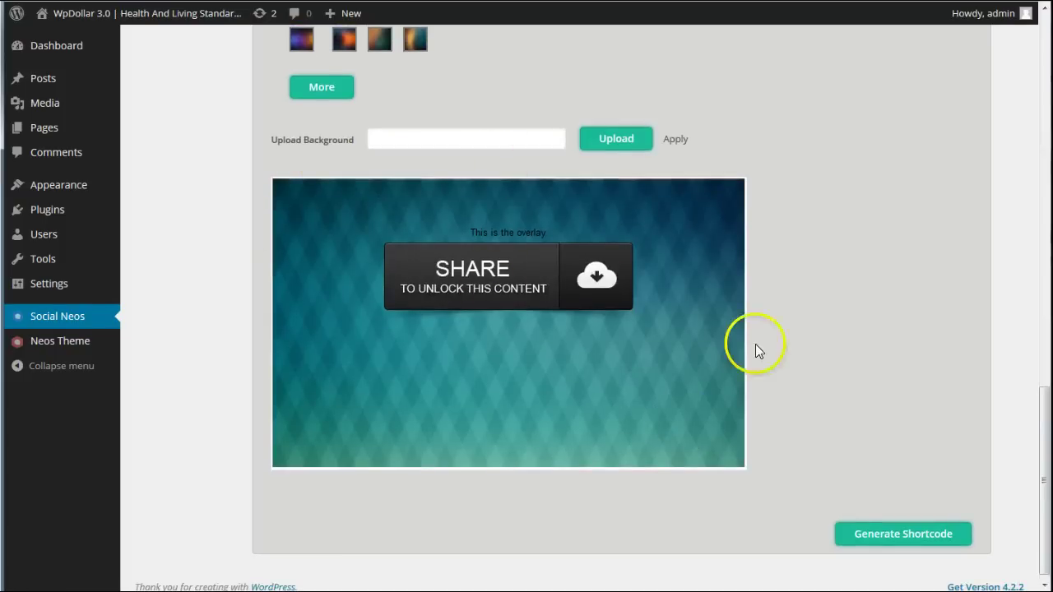
scroll(572, 394, "down", 1)
scroll(668, 359, "up", 8)
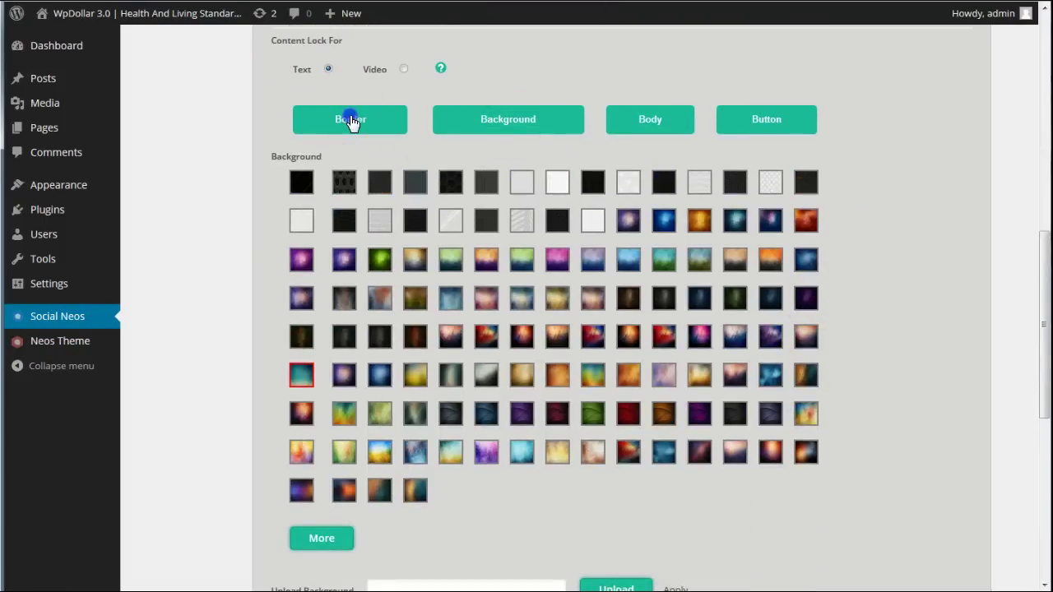
left_click(348, 115)
left_click_drag(589, 173, 642, 172)
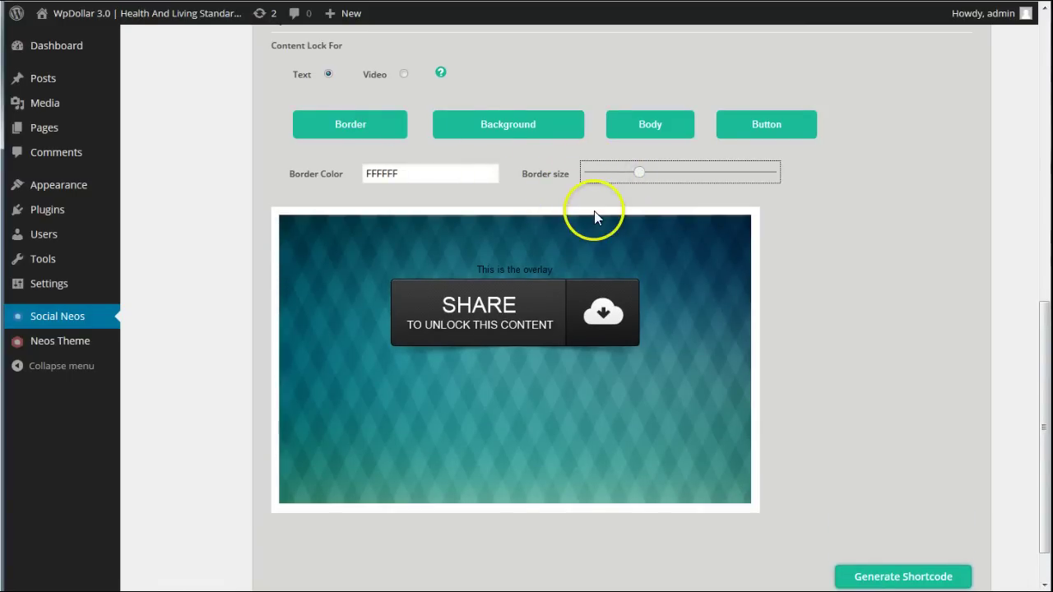
- Reopen the overlay's background settings and look through the gallery and the options below it
left_click(511, 130)
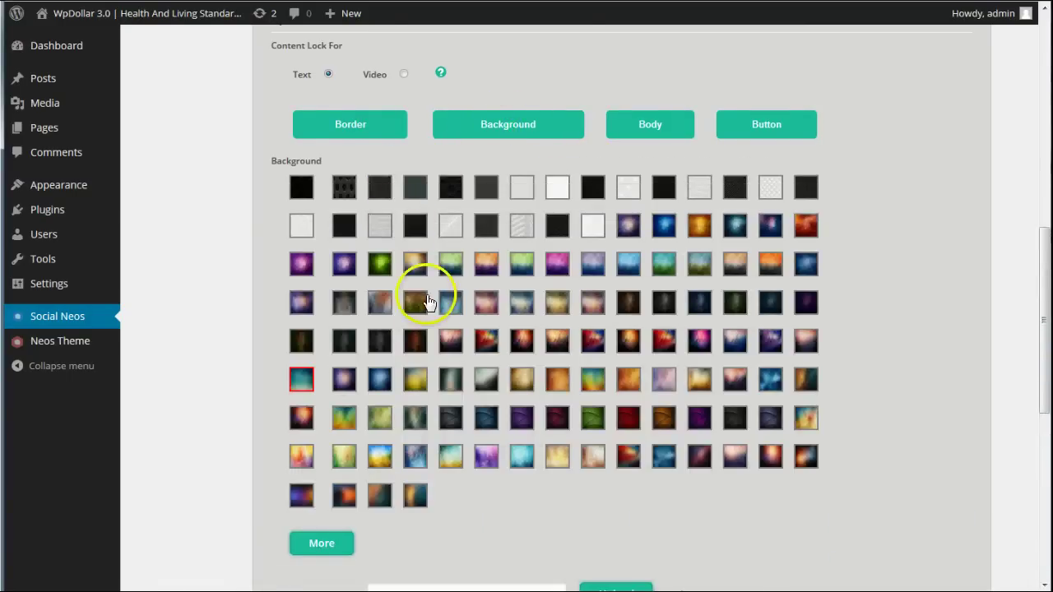
scroll(444, 327, "down", 3)
scroll(740, 345, "down", 3)
scroll(898, 383, "up", 8)
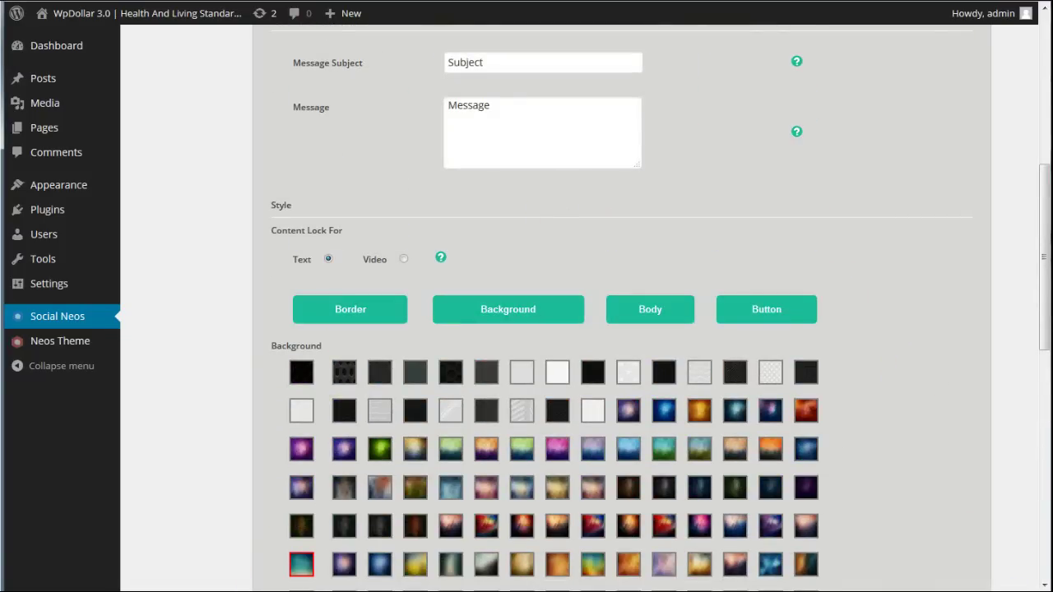
scroll(469, 411, "down", 1)
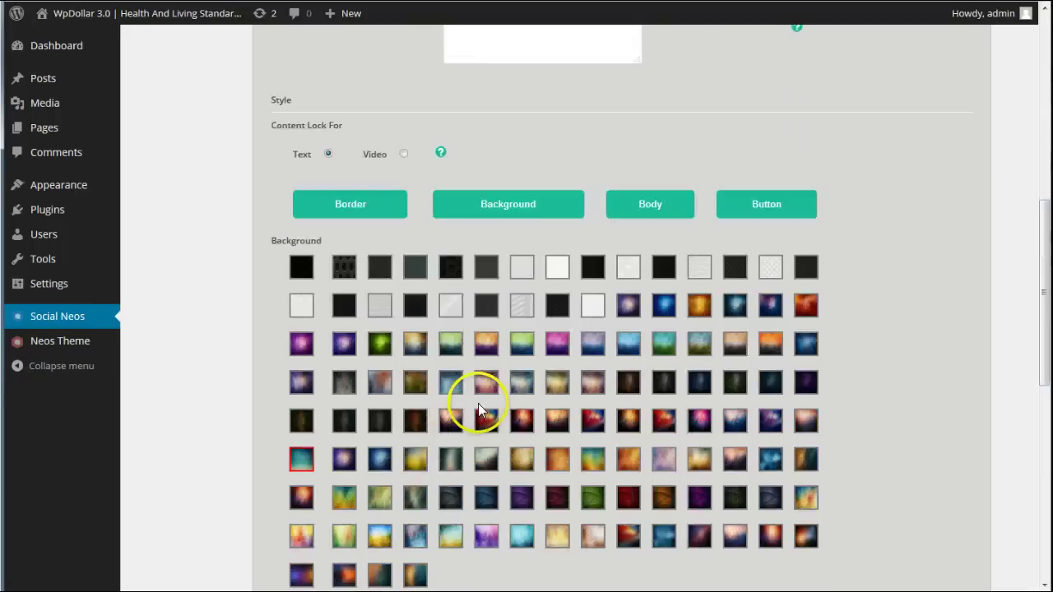
scroll(625, 407, "down", 1)
scroll(502, 370, "up", 1)
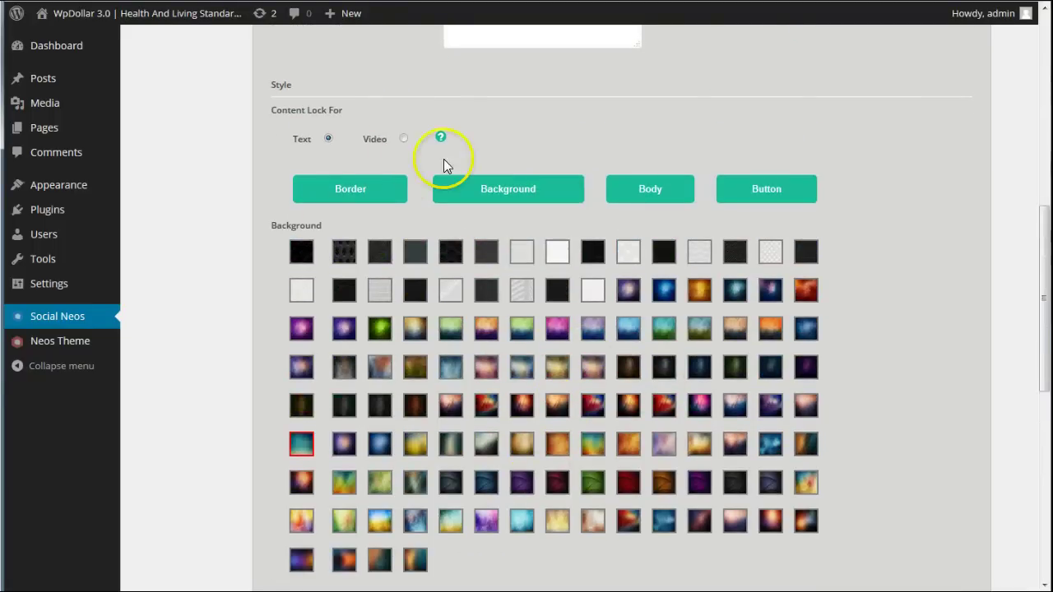
- Set the overlay's body text to "Anything you want here"
left_click(648, 194)
left_click(465, 311)
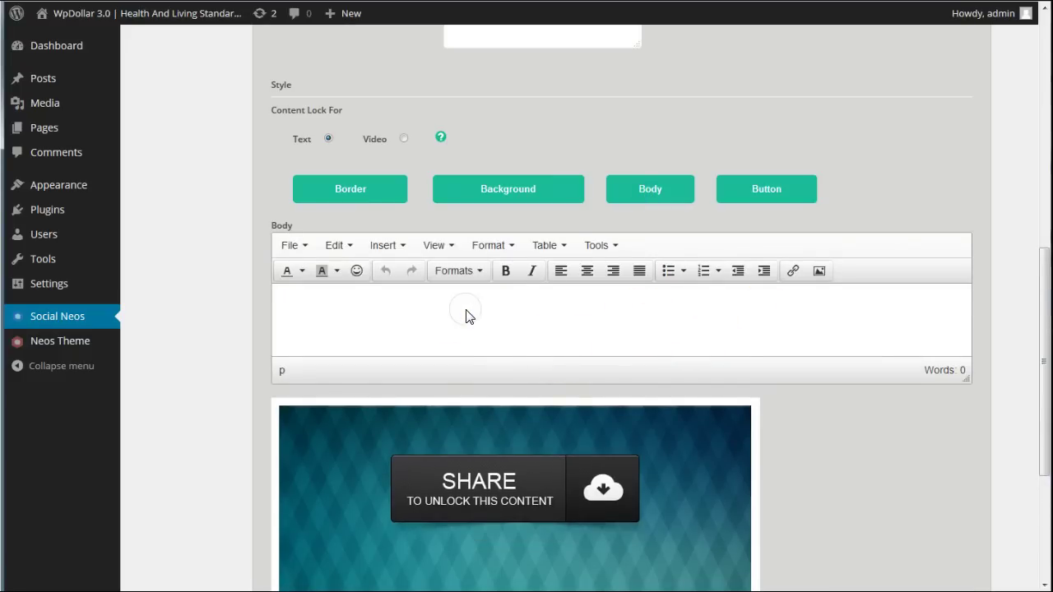
type("Anything")
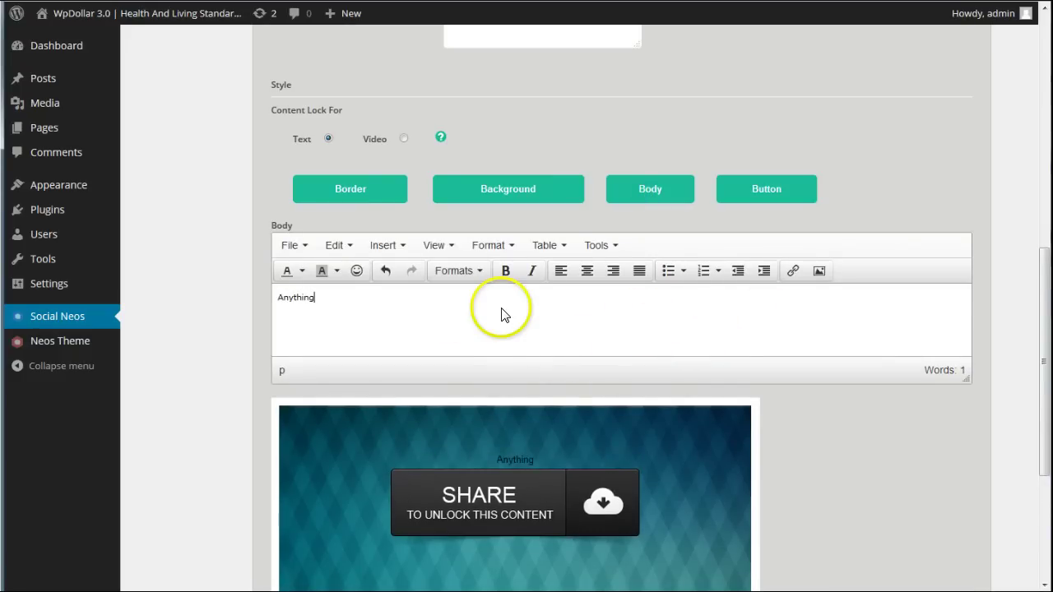
type(" you want here")
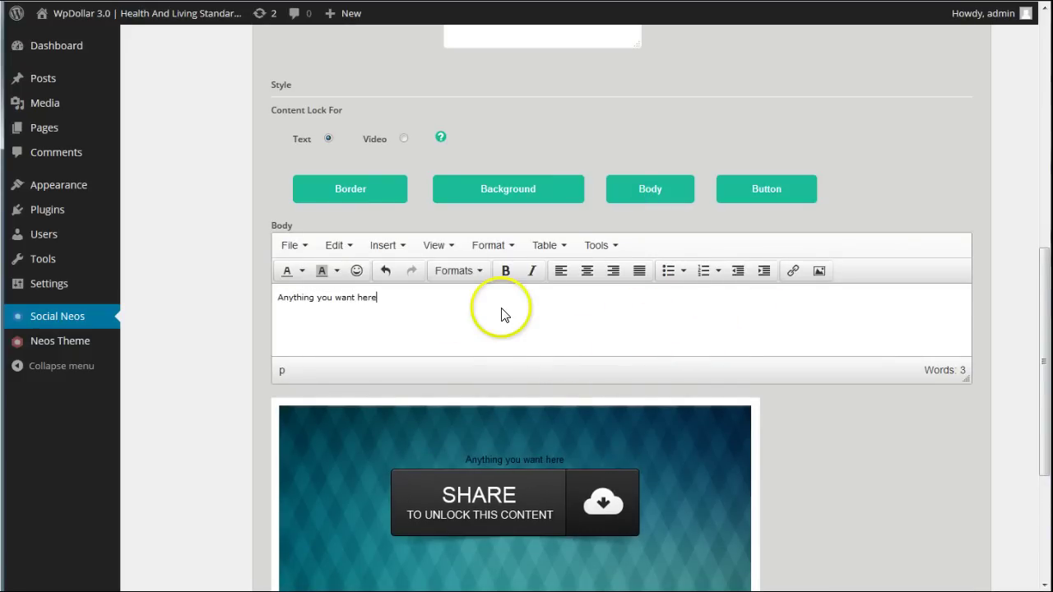
- Format the whole overlay body text as a bold, centred Heading 1 in bright yellow
key("ctrl+a")
left_click(301, 272)
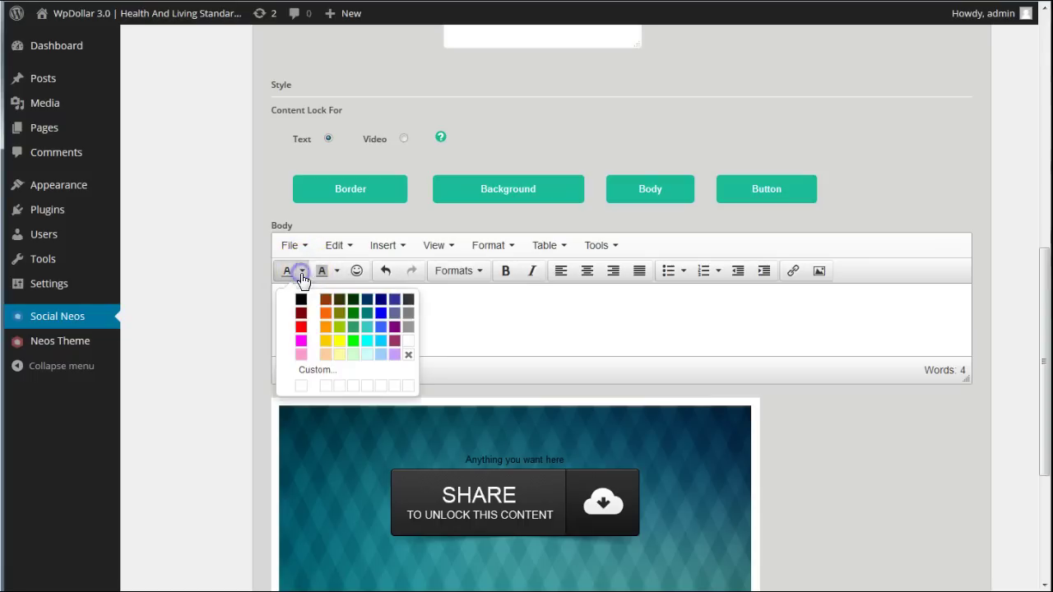
left_click(339, 341)
left_click(505, 270)
left_click(586, 271)
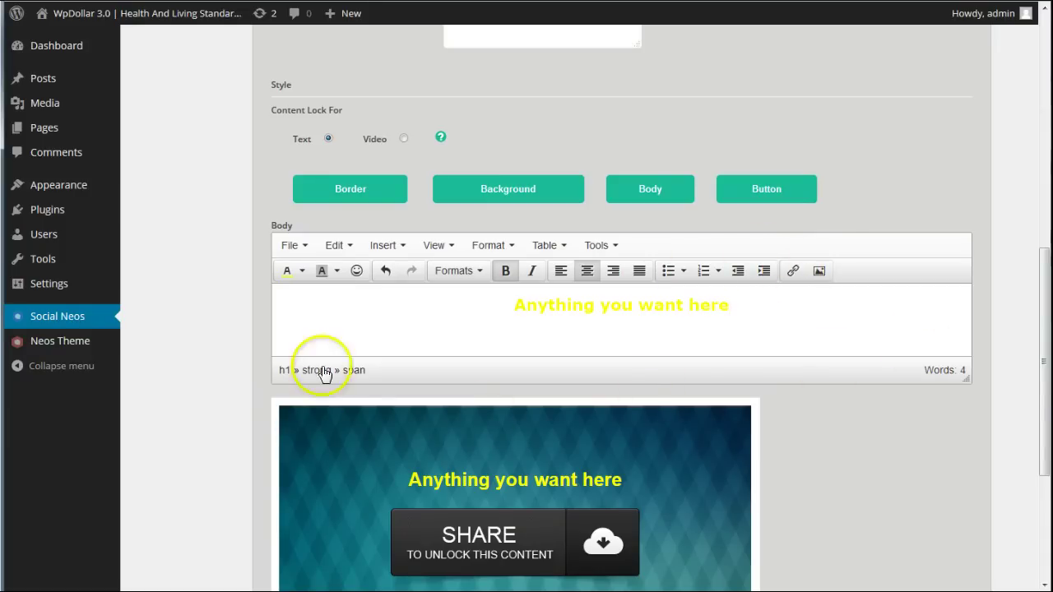
- View the HTML source code of the overlay's body text and close it without editing
left_click(605, 250)
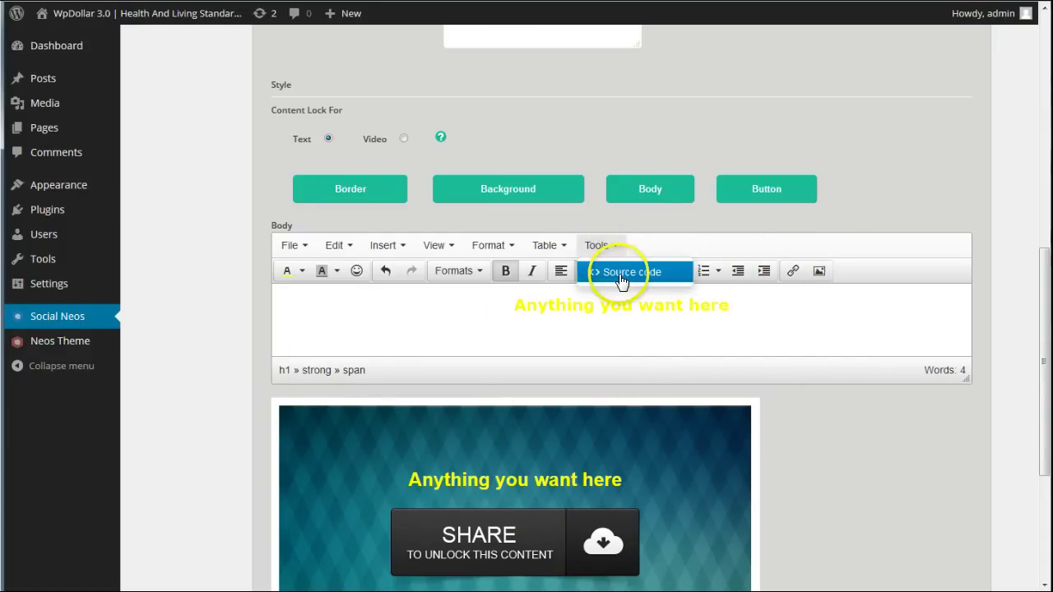
left_click(619, 281)
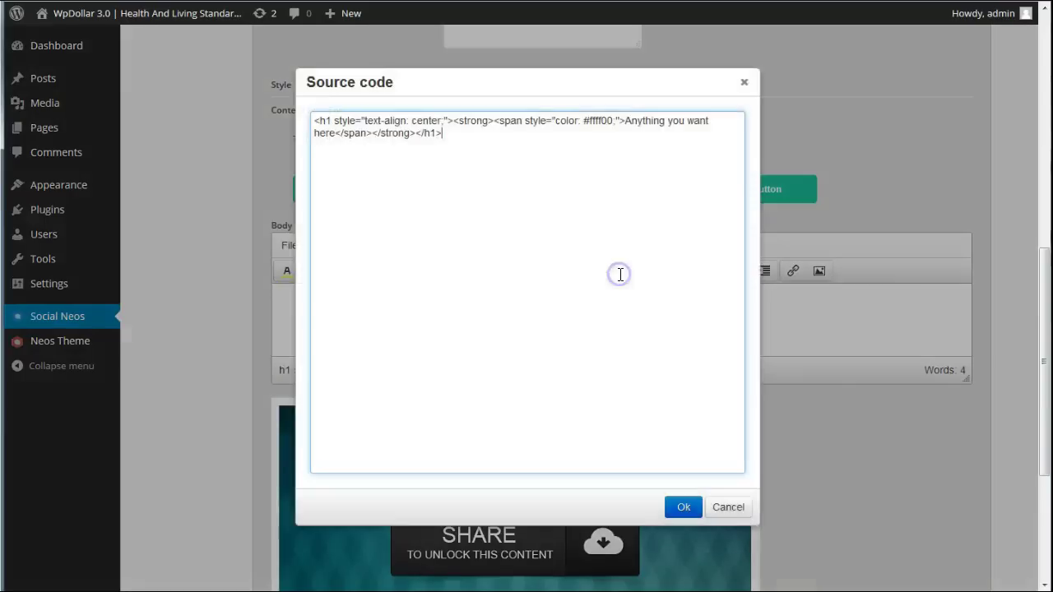
left_click(742, 82)
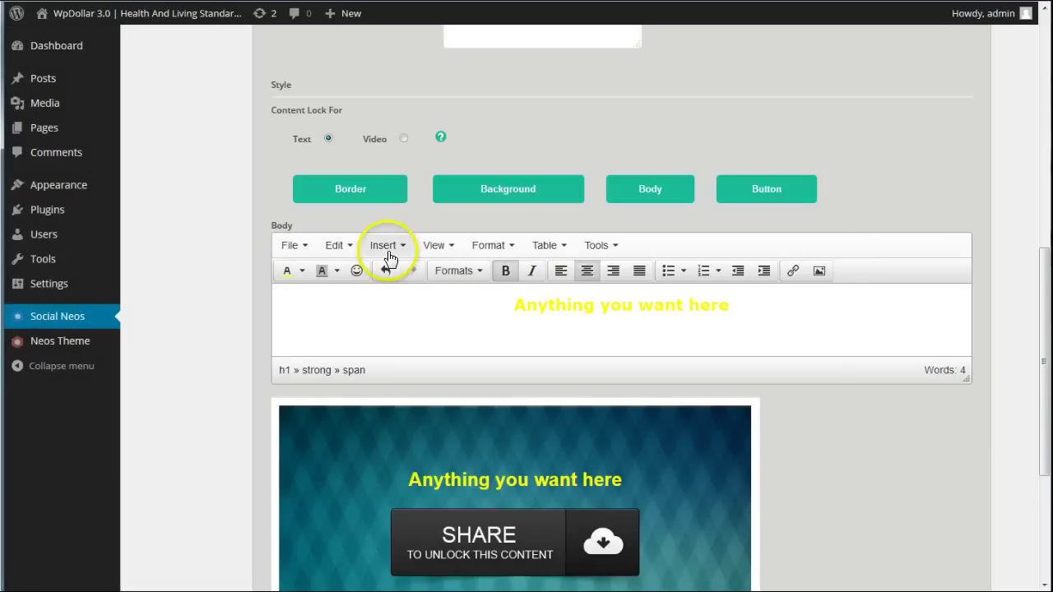
- Switch the campaign's content lock style to Video
scroll(689, 384, "down", 3)
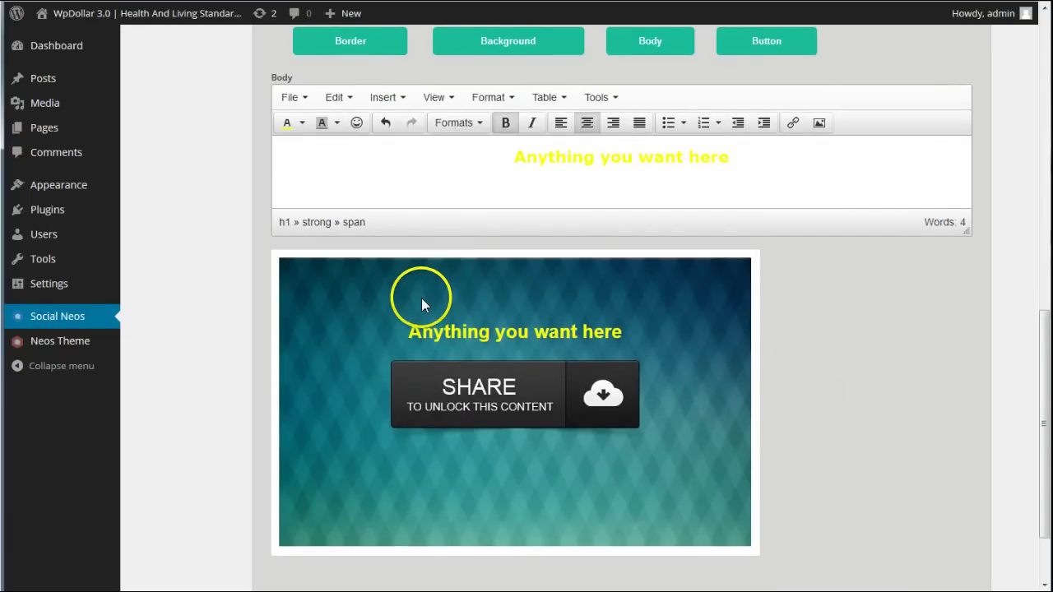
scroll(765, 362, "down", 2)
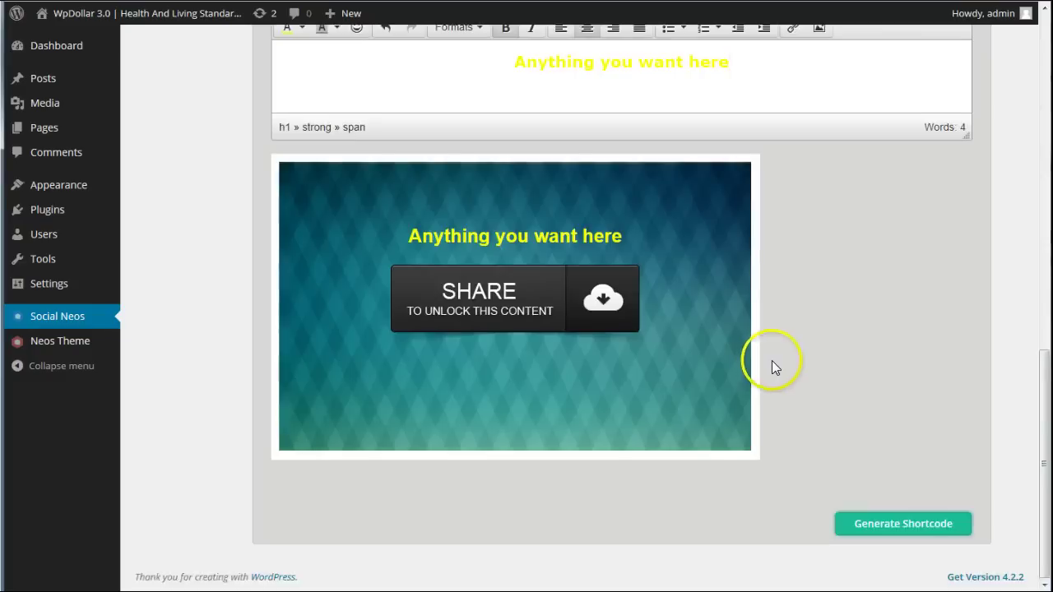
scroll(992, 287, "up", 10)
scroll(865, 206, "down", 5)
scroll(694, 376, "down", 7)
scroll(929, 503, "up", 12)
scroll(935, 515, "up", 2)
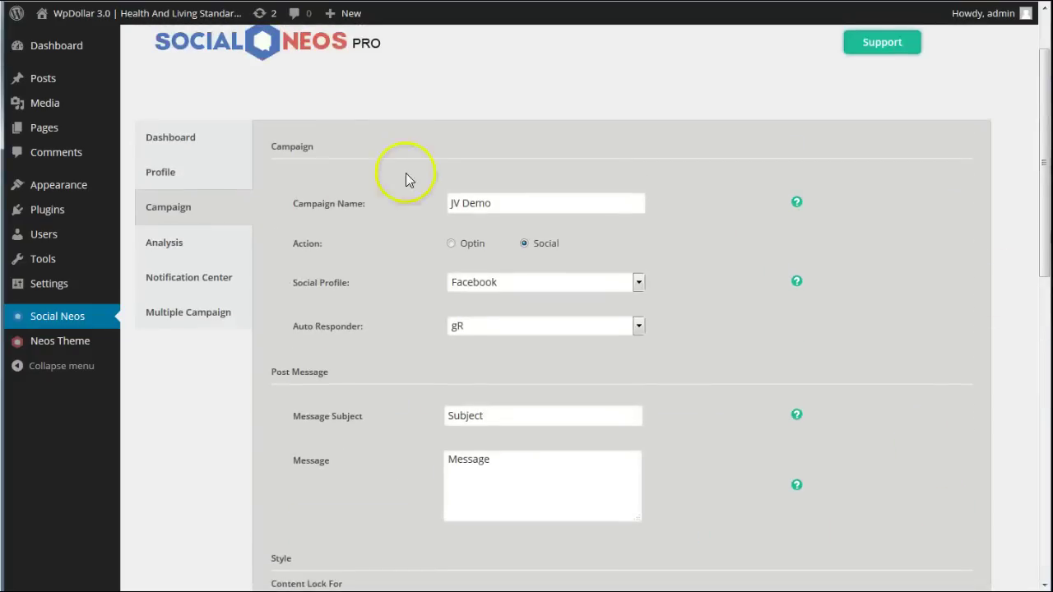
scroll(357, 380, "down", 2)
left_click(403, 423)
- Browse the Multi Campaign, Facebook, Google, Linkedin and Twitter share button sets and apply the red Twitter one to the overlay
scroll(501, 371, "down", 4)
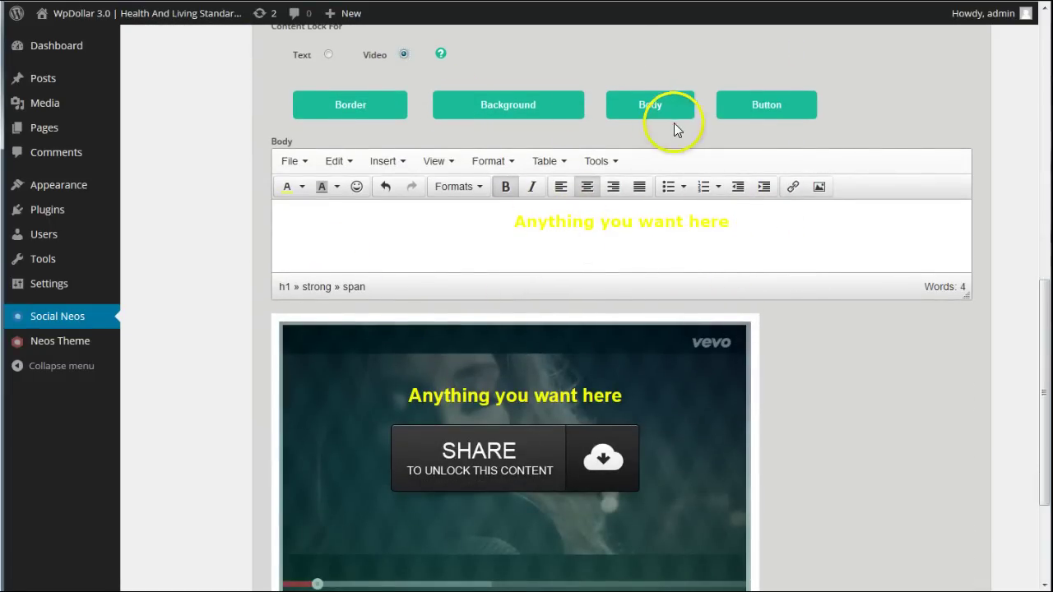
left_click(756, 107)
scroll(840, 329, "down", 1)
left_click(325, 79)
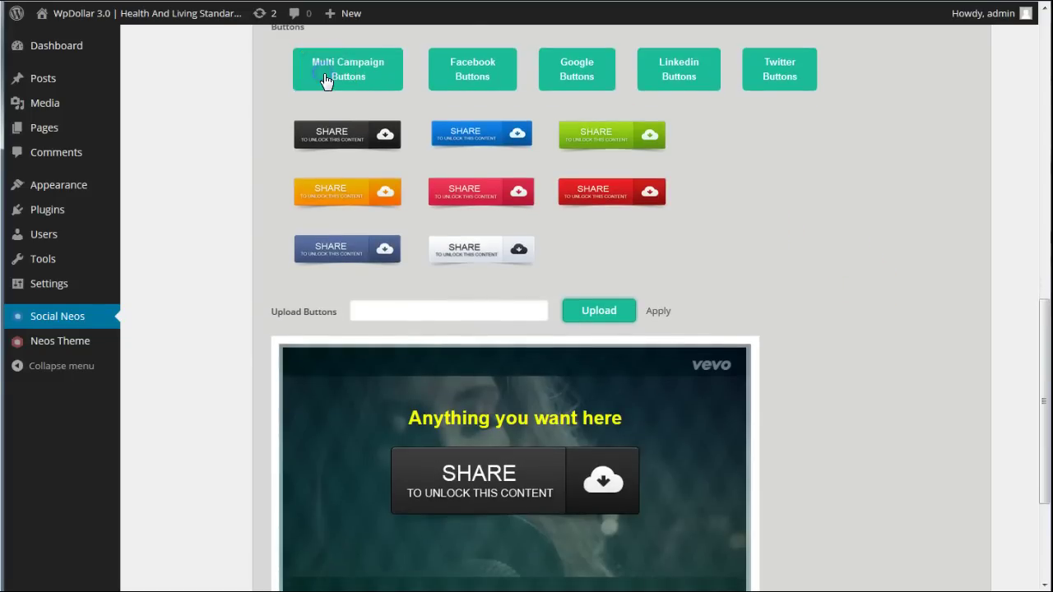
left_click(475, 70)
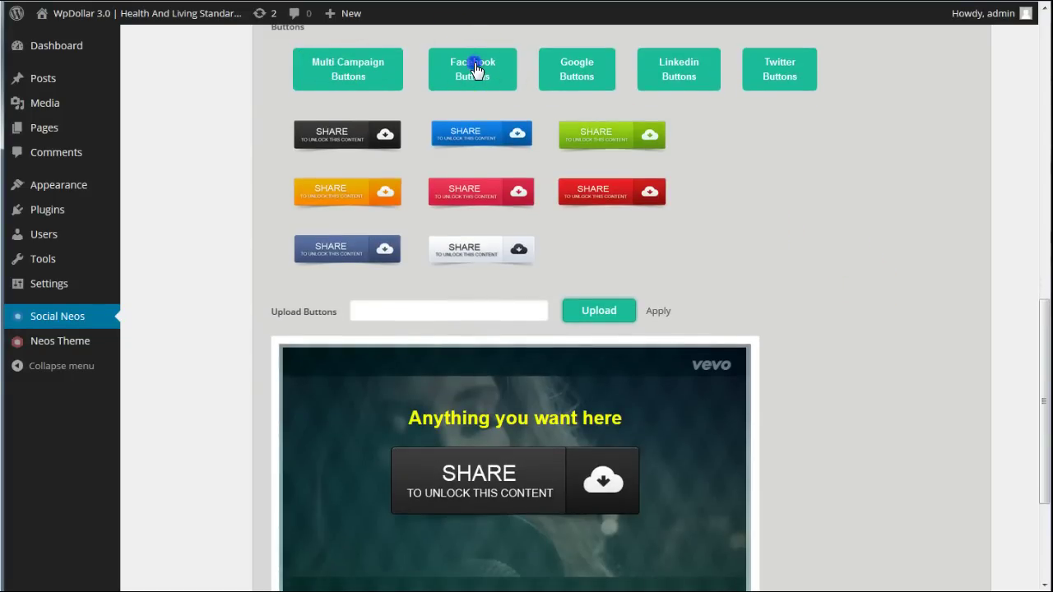
left_click(581, 73)
left_click(681, 73)
left_click(785, 80)
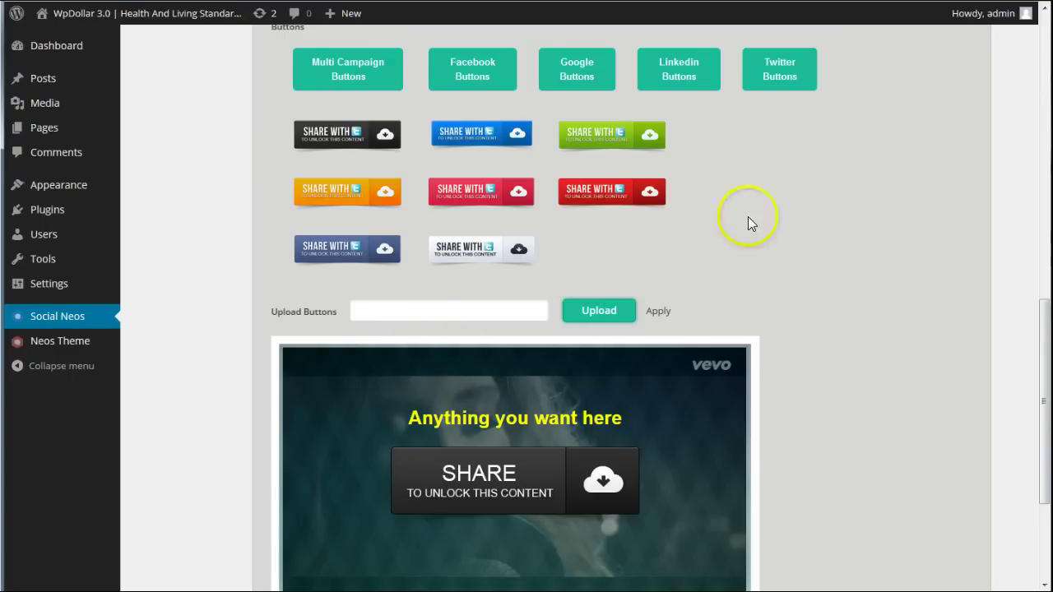
left_click(606, 189)
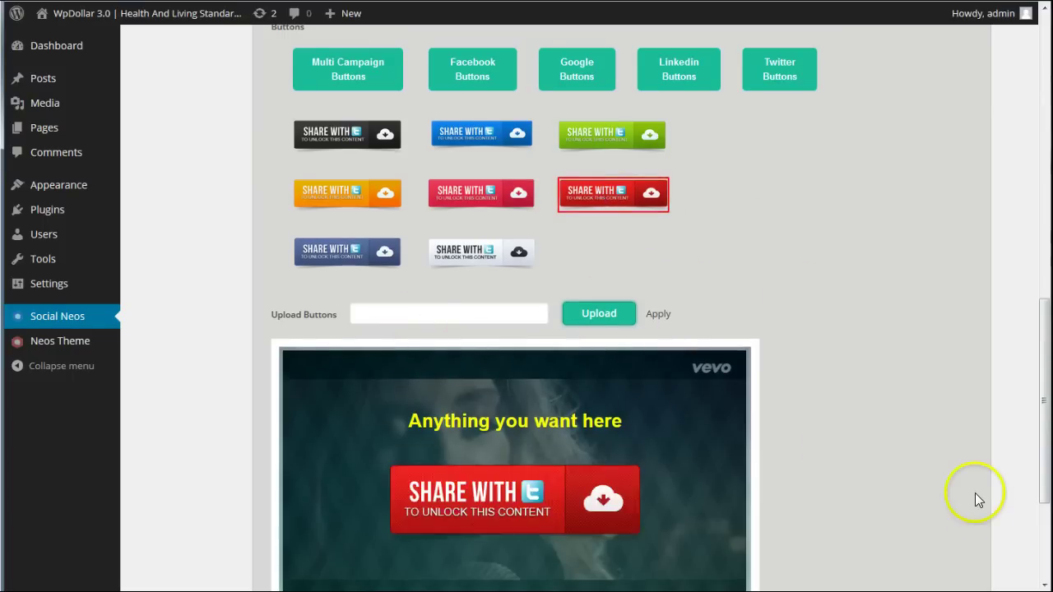
- Try the video overlay background's transparency across its full range, ending at the lowest slider setting
scroll(870, 280, "down", 1)
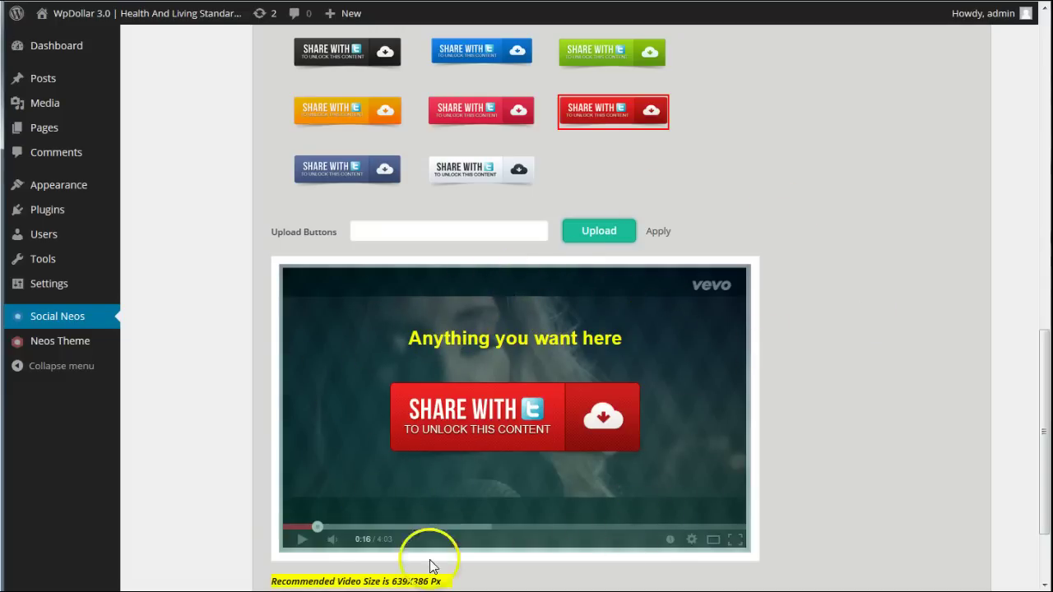
scroll(774, 380, "up", 4)
left_click(503, 201)
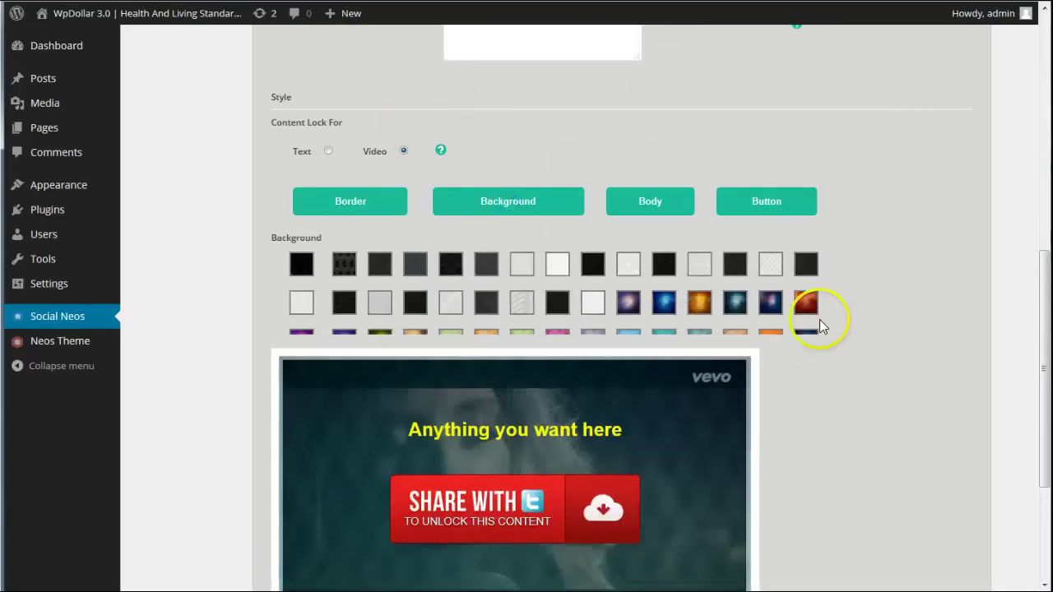
scroll(829, 342, "down", 3)
scroll(359, 370, "down", 3)
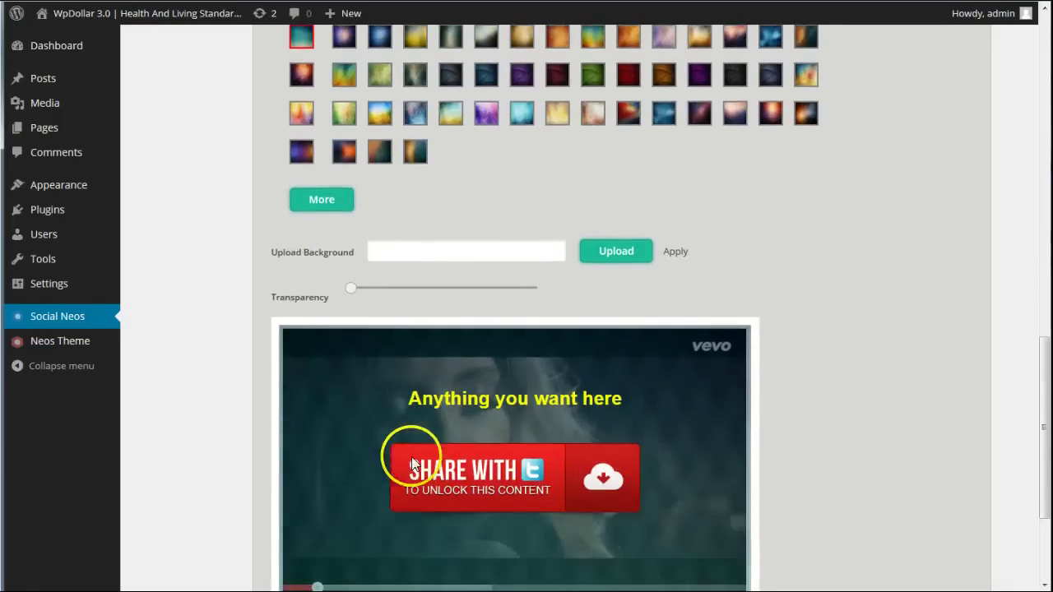
left_click_drag(351, 287, 539, 284)
scroll(565, 302, "down", 1)
left_click_drag(534, 226, 464, 231)
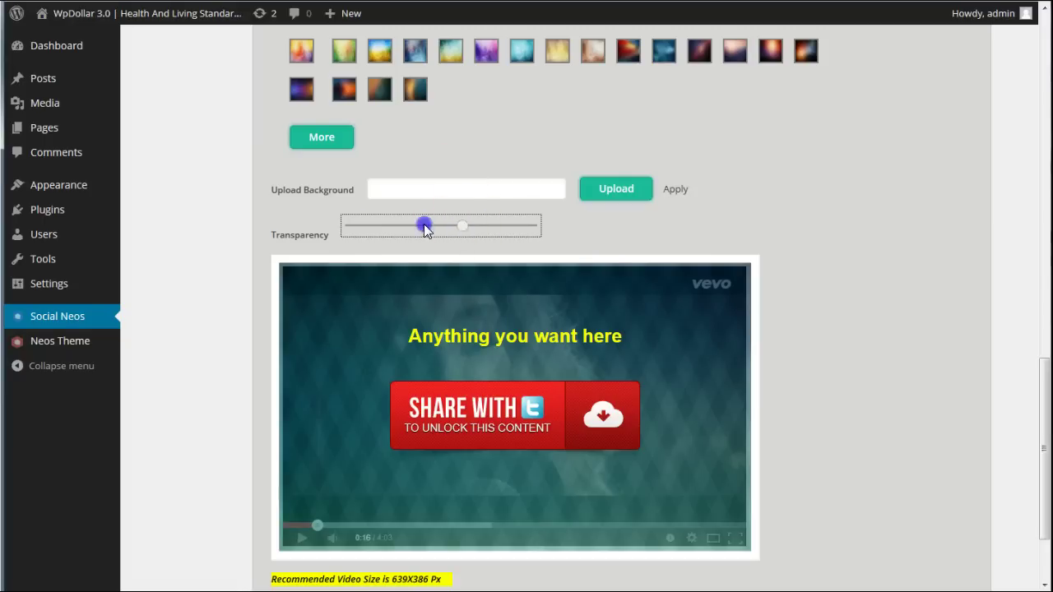
left_click_drag(376, 220, 351, 227)
left_click(544, 394)
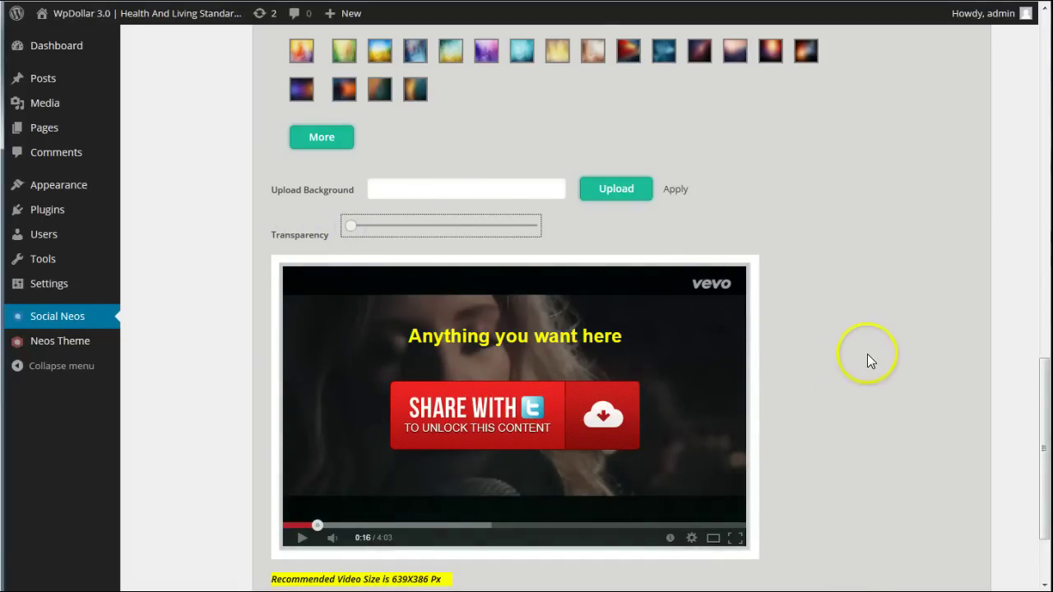
- Change the campaign's action to Optin and check the opt-in form in the overlay preview
scroll(867, 346, "down", 2)
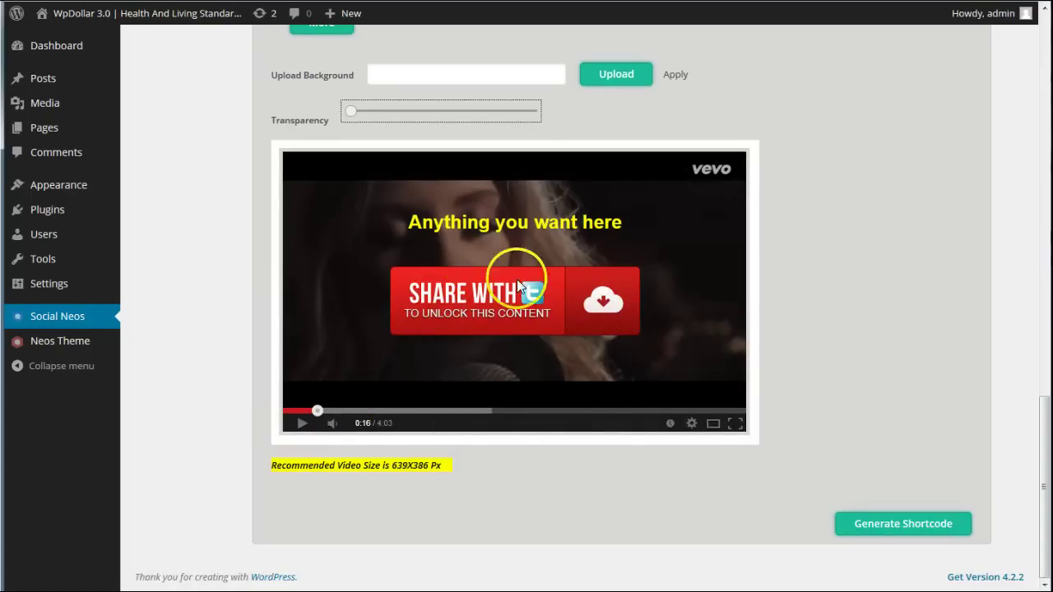
scroll(858, 314, "up", 15)
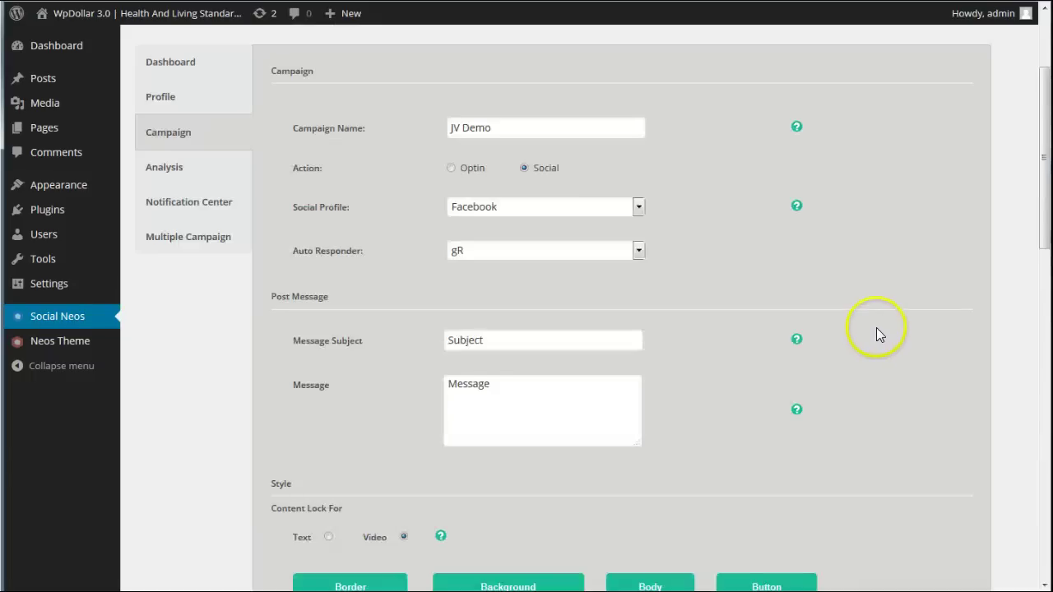
scroll(878, 329, "down", 6)
scroll(886, 305, "up", 8)
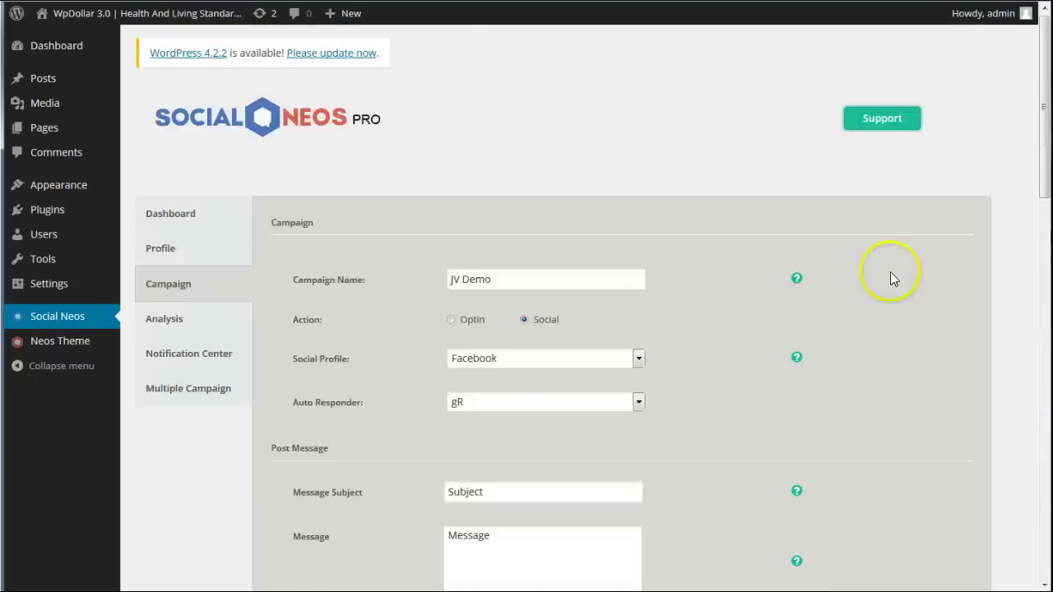
left_click(454, 325)
scroll(470, 233, "down", 5)
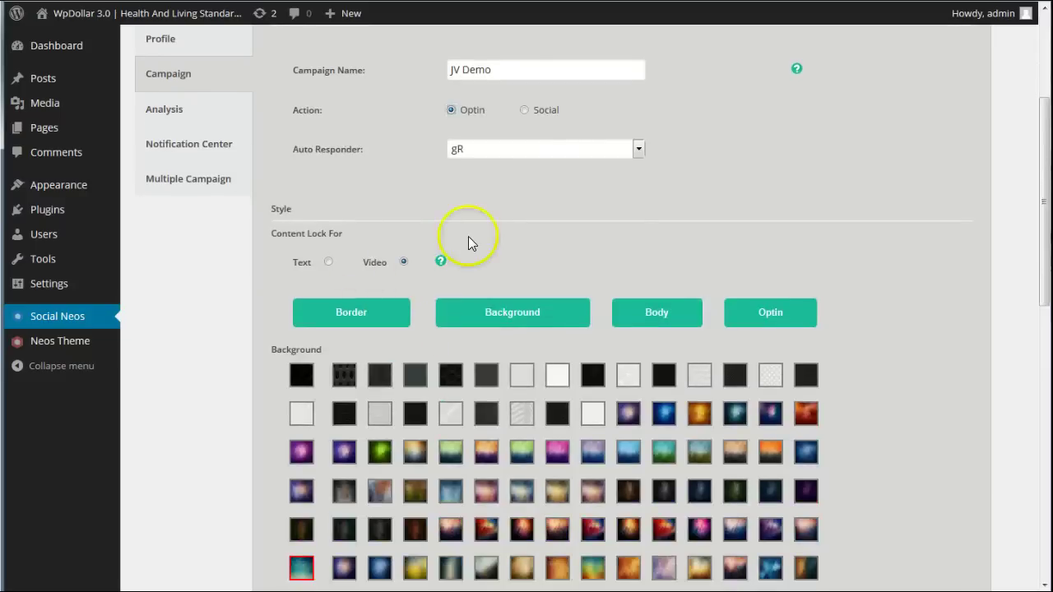
scroll(464, 384, "down", 3)
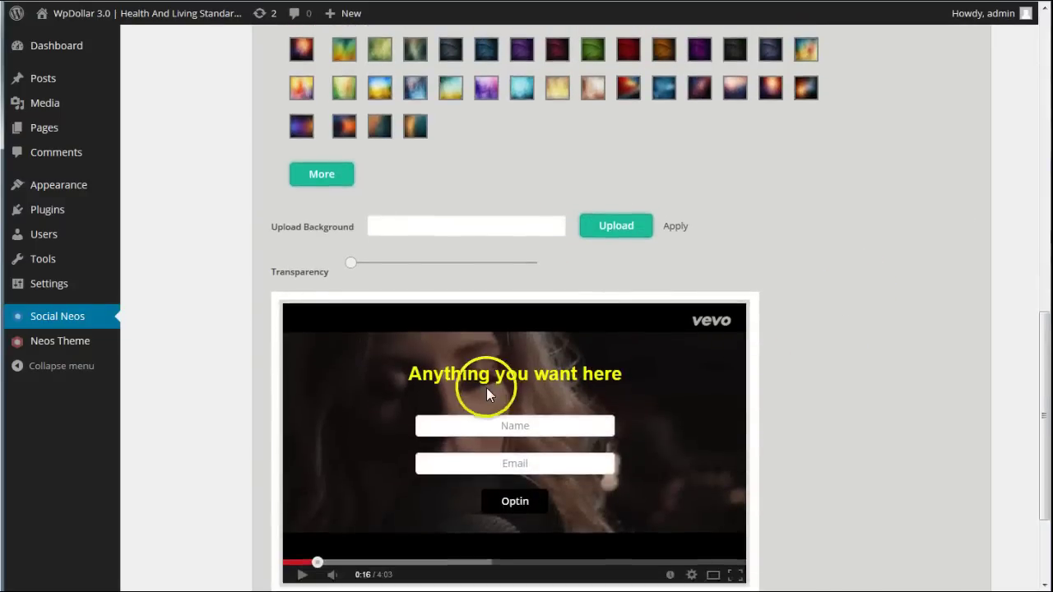
- Raise the overlay background's transparency slider to roughly four fifths of its range
scroll(955, 278, "up", 6)
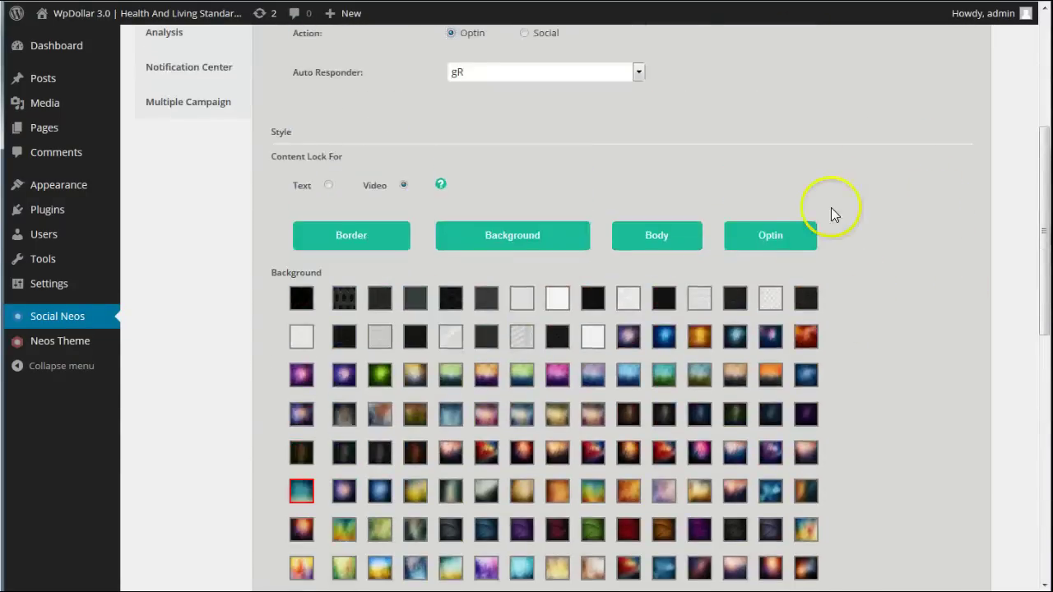
scroll(529, 368, "down", 1)
scroll(529, 368, "down", 6)
left_click_drag(348, 250, 496, 250)
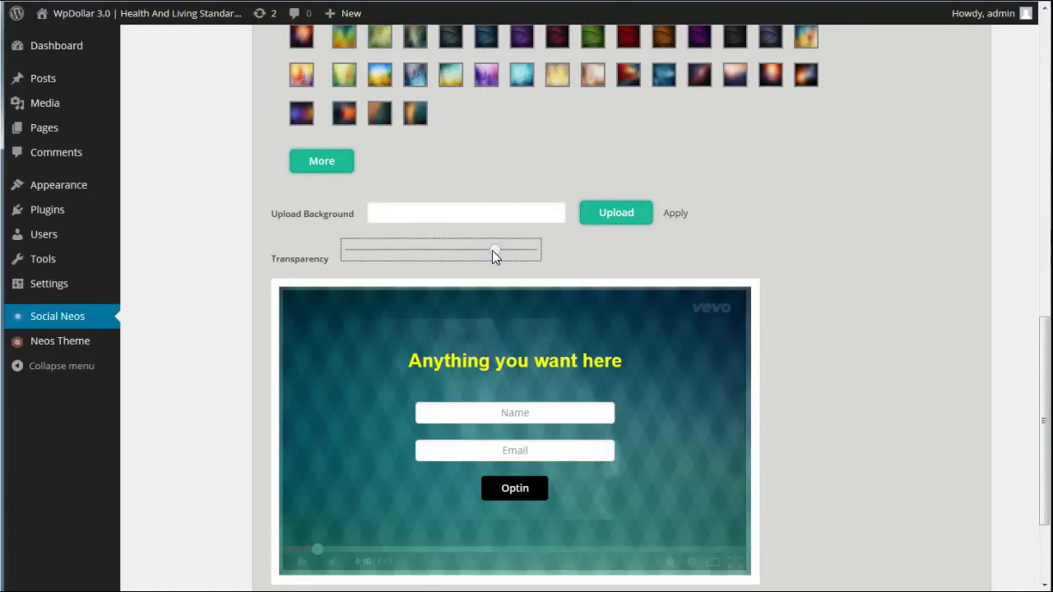
- Open the overlay's opt-in form settings and examine the label, box and button options and the templates
scroll(855, 259, "up", 6)
left_click(774, 228)
scroll(794, 247, "down", 4)
scroll(802, 231, "up", 1)
scroll(814, 214, "down", 2)
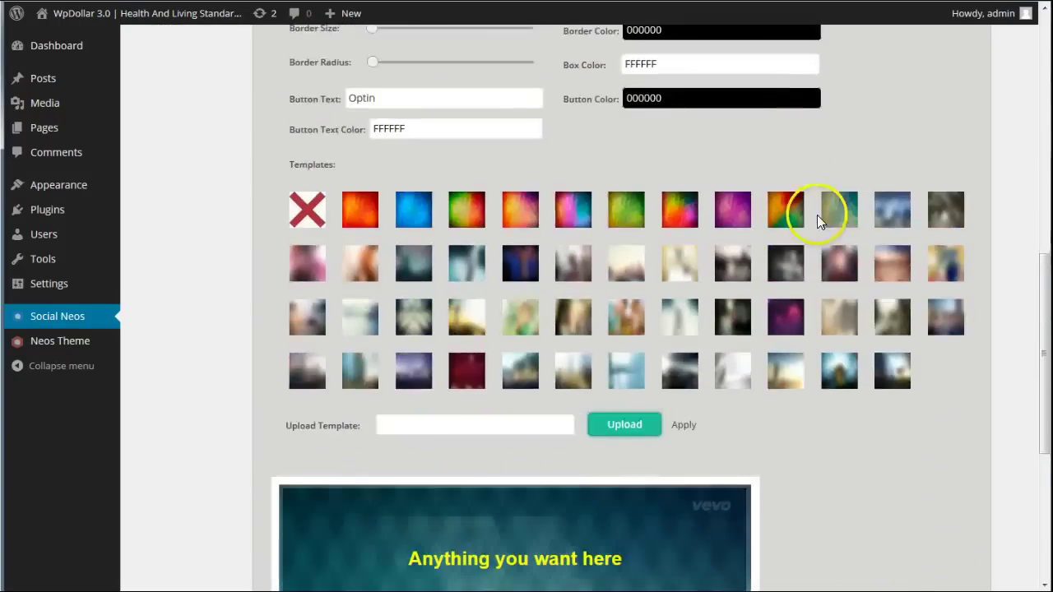
scroll(823, 222, "down", 3)
scroll(711, 303, "up", 7)
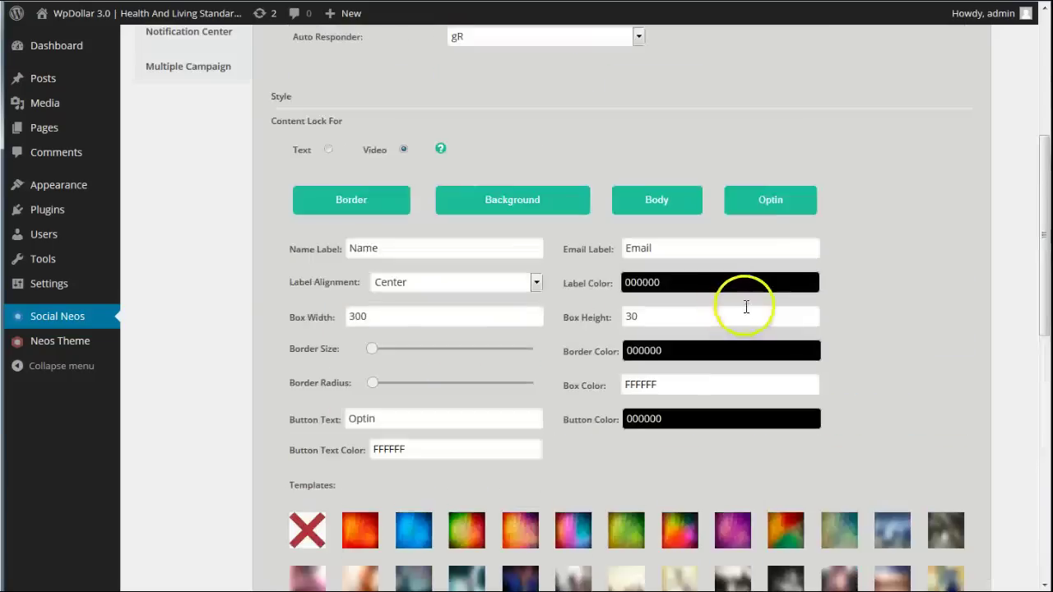
- Set the opt-in form's button color to the yellow FFD52B
scroll(645, 352, "down", 2)
left_click(663, 276)
left_click(647, 297)
left_click(649, 299)
left_click(580, 296)
- Set the opt-in form's button text color to black 000000 and check the button in the overlay preview
left_click(415, 300)
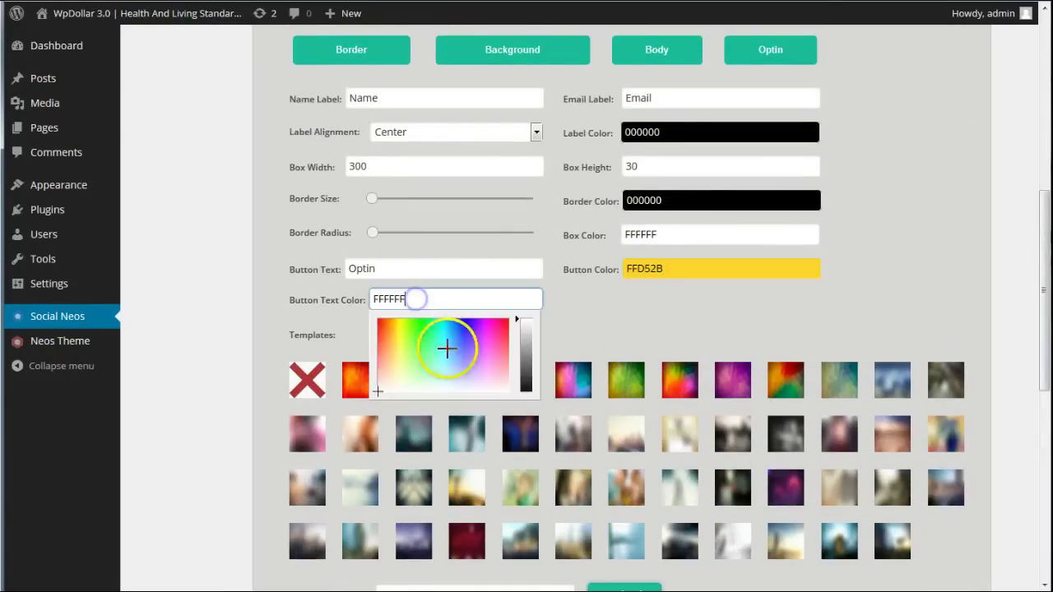
left_click_drag(527, 359, 530, 405)
left_click(846, 208)
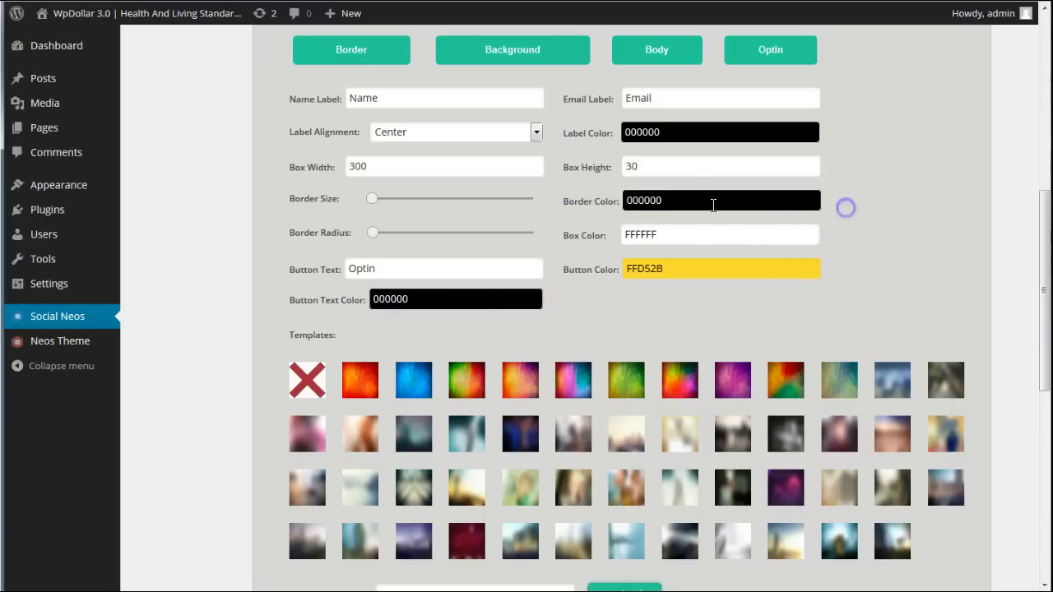
scroll(892, 189, "down", 6)
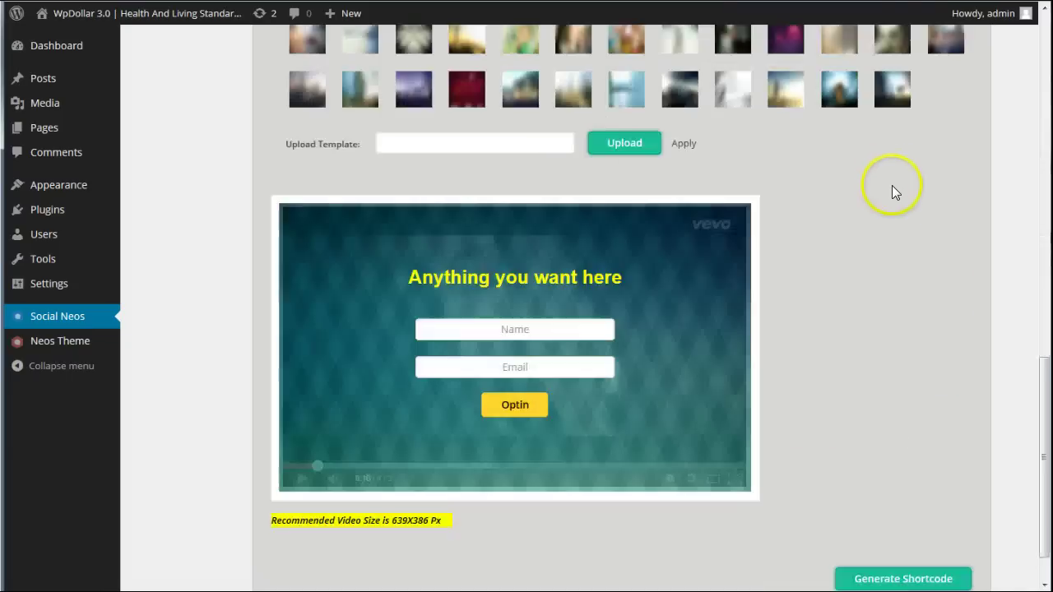
left_click(503, 307)
- Apply the blurred blue template, second from the end of the final row, behind the opt-in form
scroll(865, 349, "up", 1)
scroll(857, 383, "up", 3)
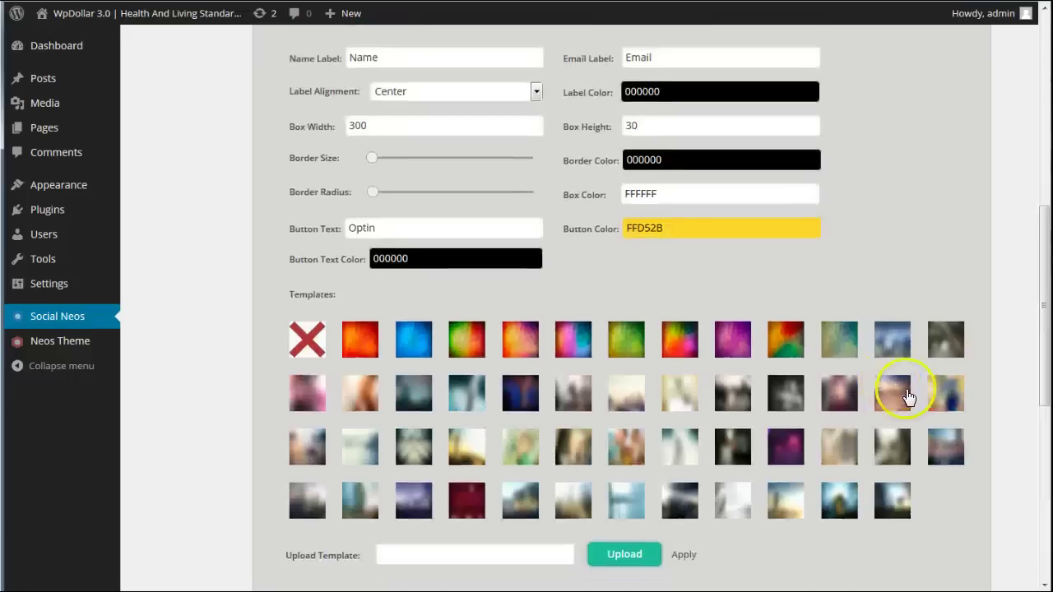
scroll(714, 348, "down", 3)
left_click(576, 524)
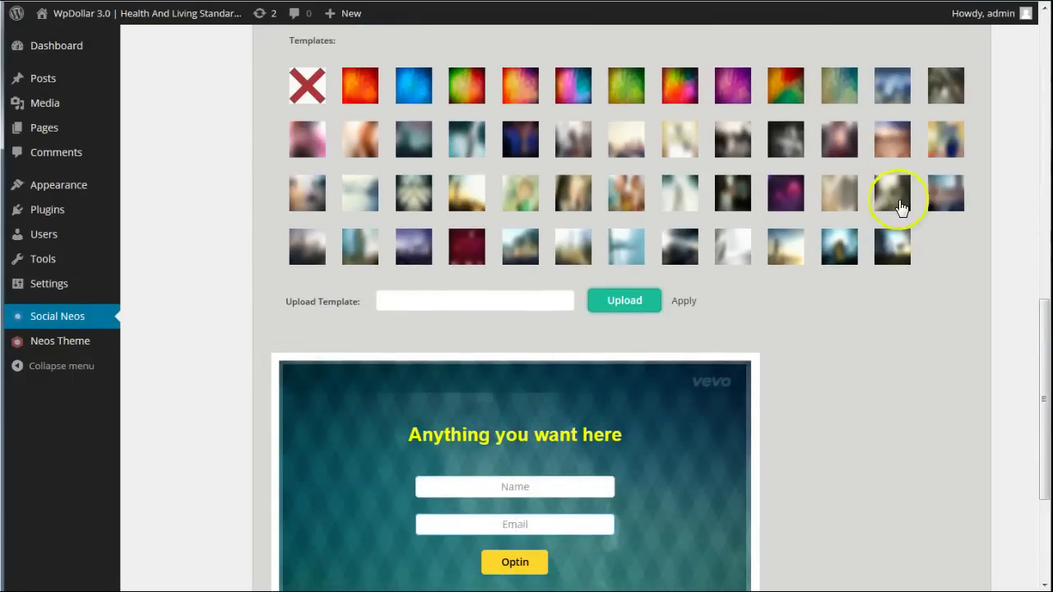
left_click(843, 251)
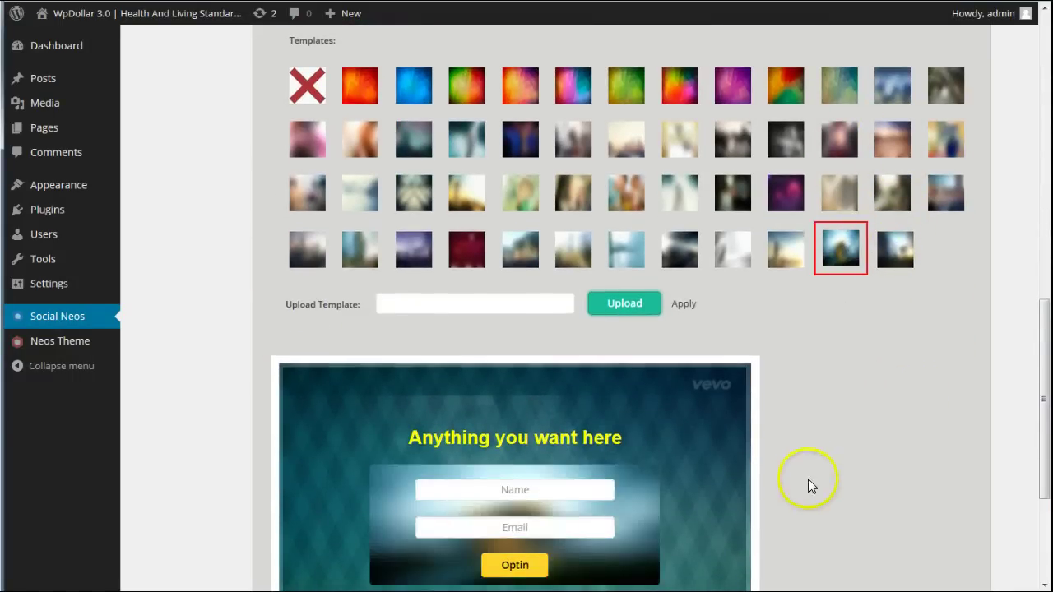
scroll(809, 478, "down", 2)
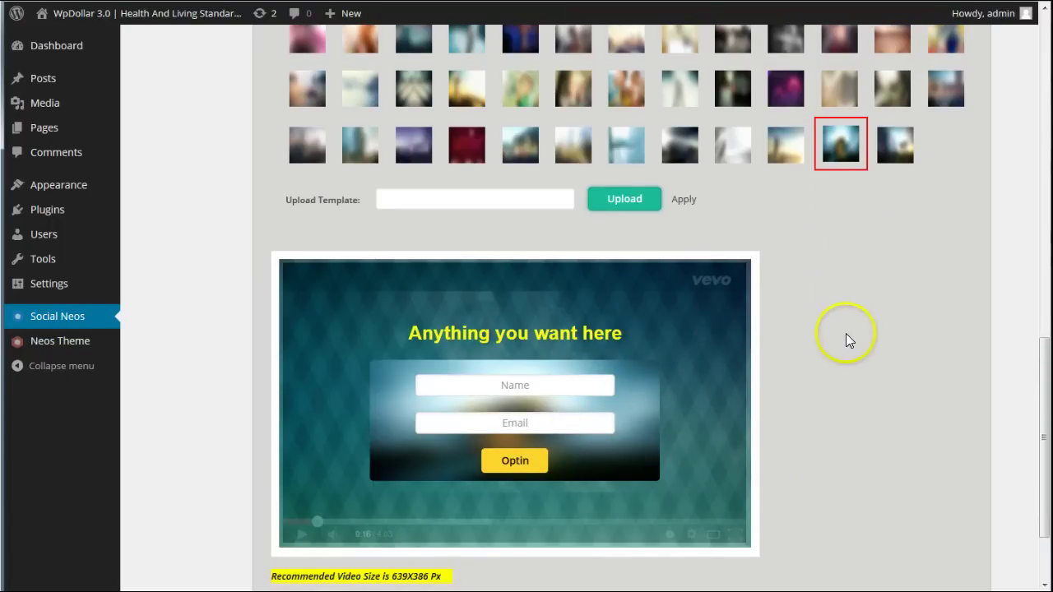
- Lower the overlay background's transparency slider to its minimum and check the video preview
scroll(846, 357, "up", 8)
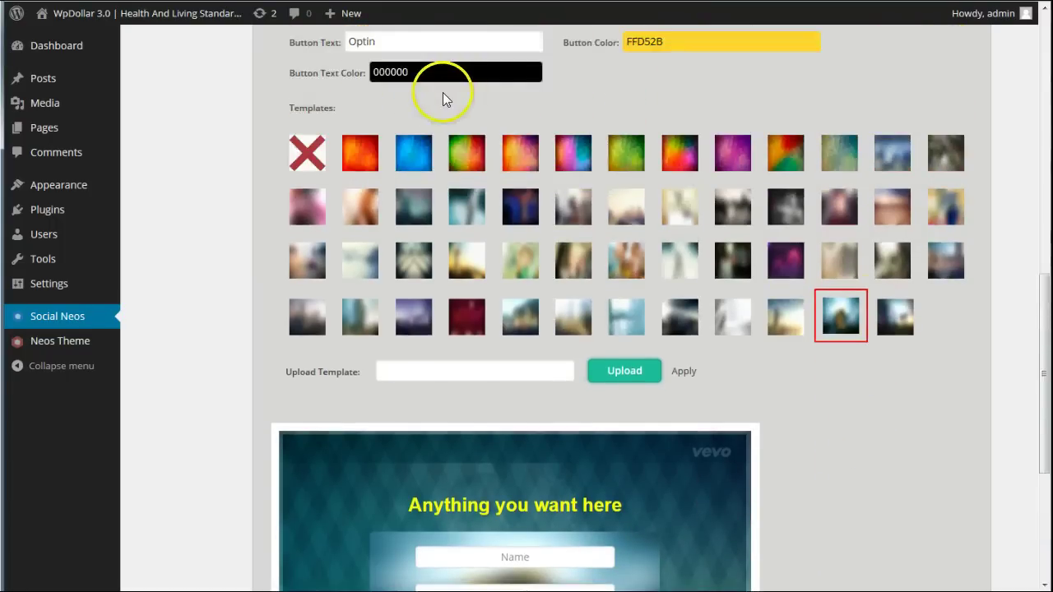
scroll(312, 88, "up", 2)
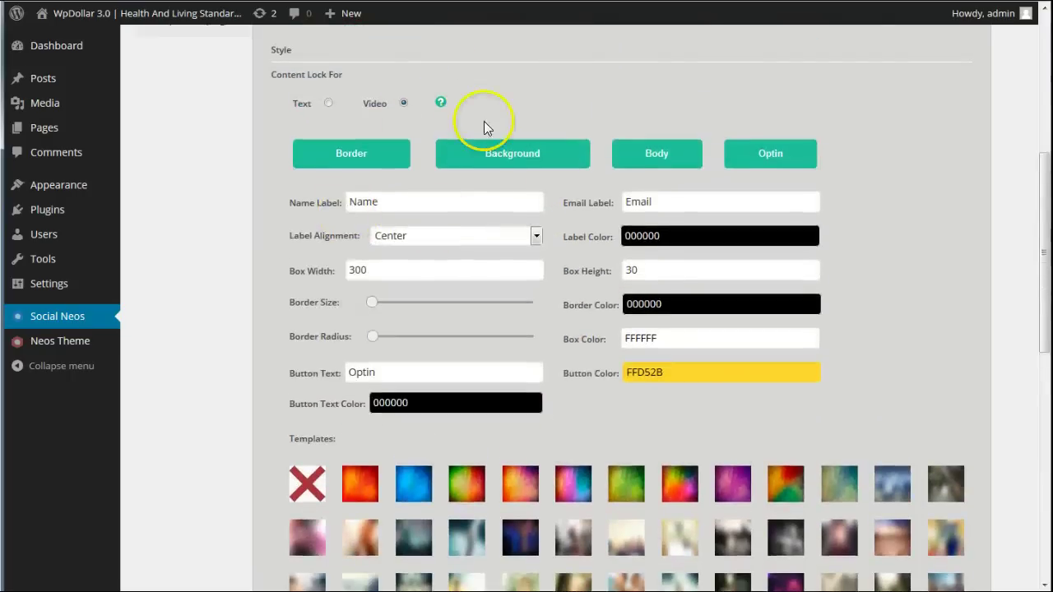
left_click(510, 156)
scroll(486, 366, "down", 6)
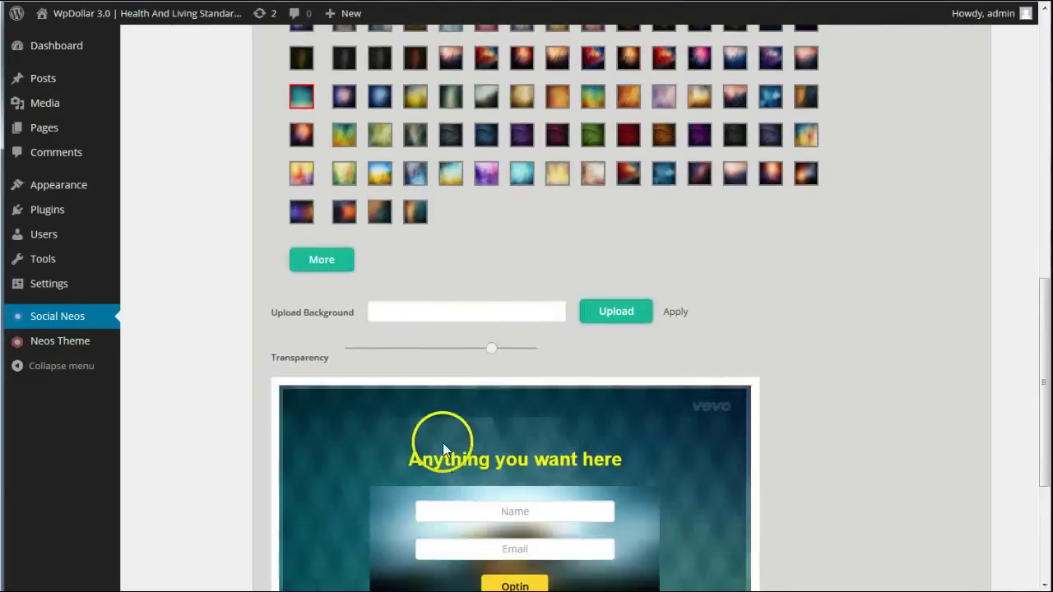
left_click_drag(490, 349, 293, 337)
scroll(353, 282, "down", 5)
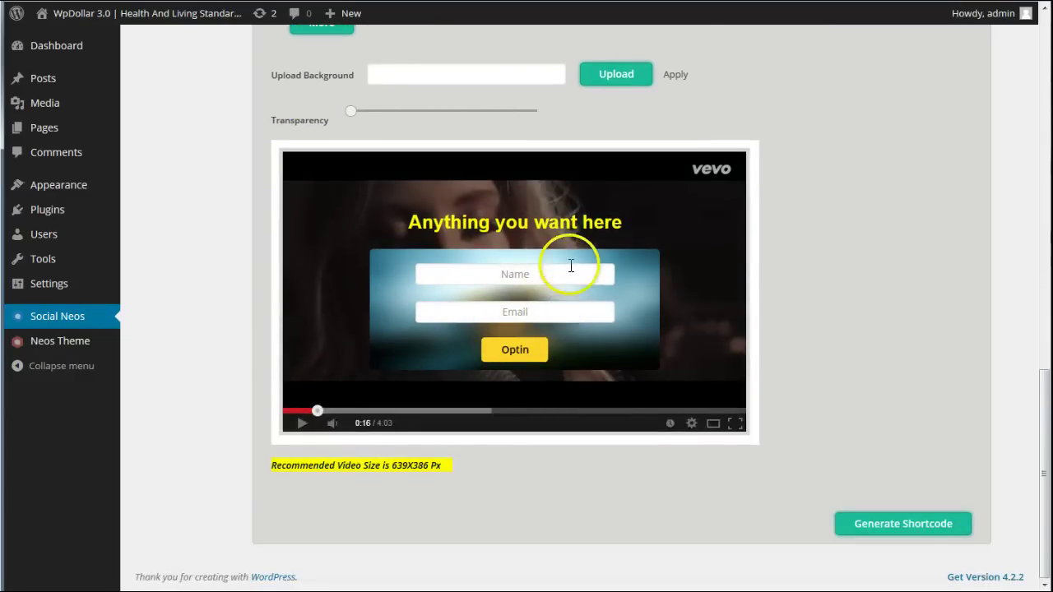
- Raise the border size of the opt-in form's boxes slightly above the minimum and check the preview
scroll(681, 261, "up", 10)
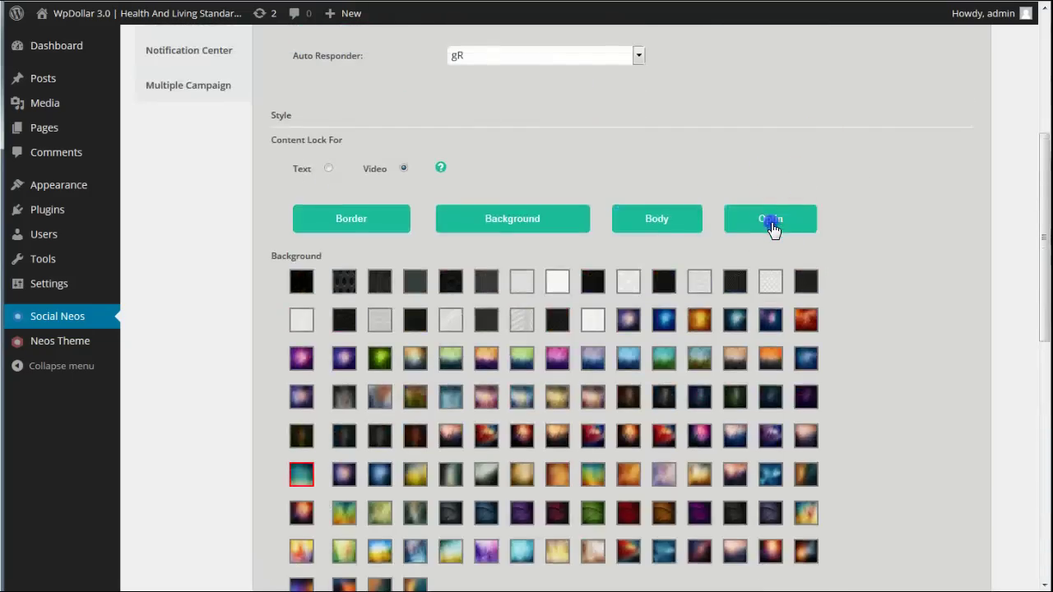
left_click(771, 220)
left_click(371, 369)
left_click_drag(377, 366, 380, 368)
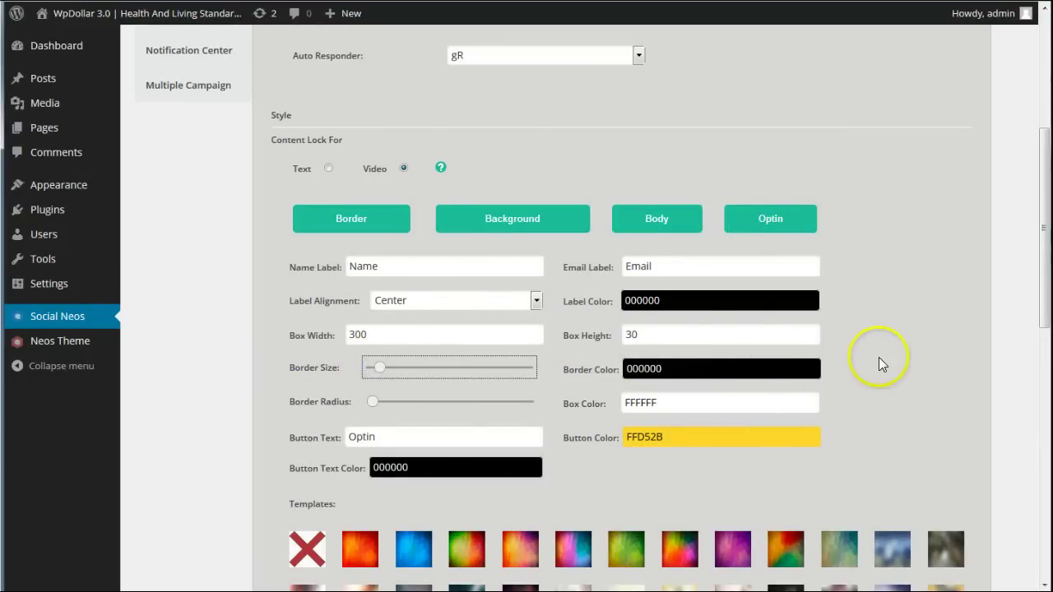
scroll(877, 352, "down", 6)
left_click(816, 318)
scroll(853, 305, "up", 7)
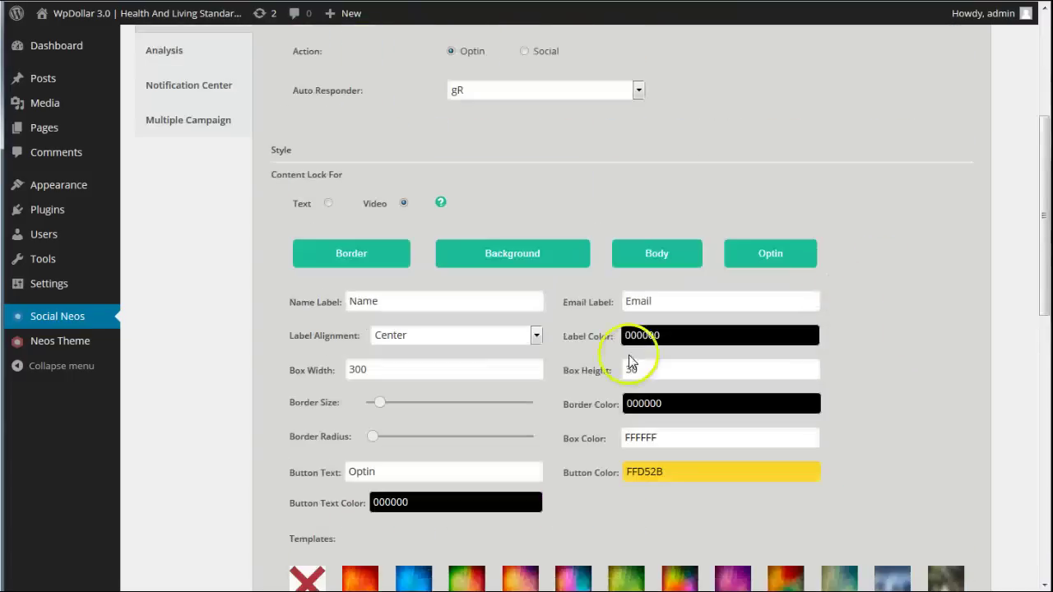
- Set the border color of the opt-in boxes to red FF0808 and check the form in the preview
left_click(686, 401)
left_click_drag(697, 418, 629, 425)
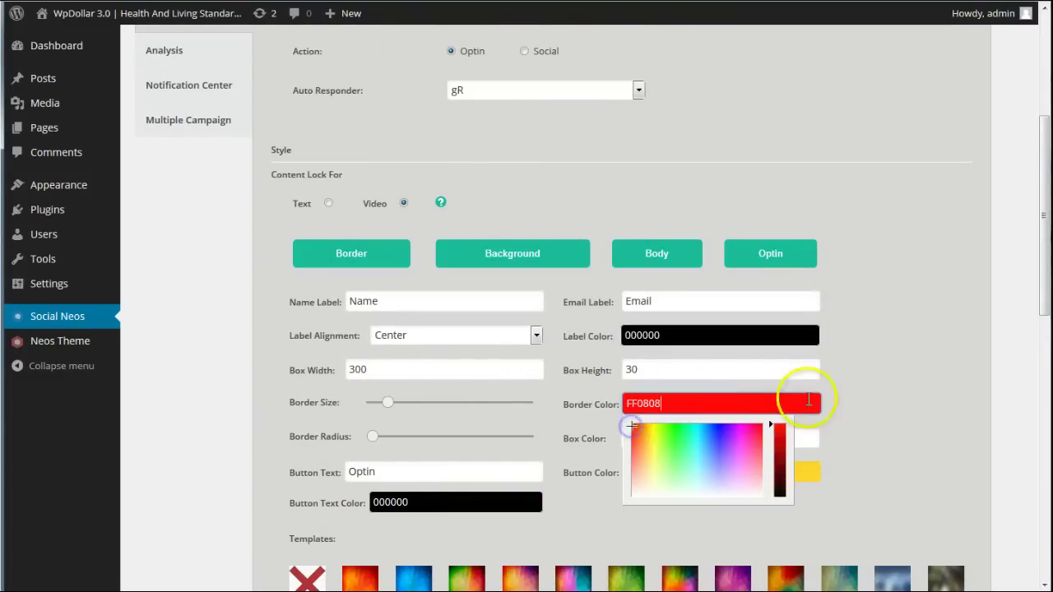
left_click(871, 374)
scroll(873, 375, "down", 6)
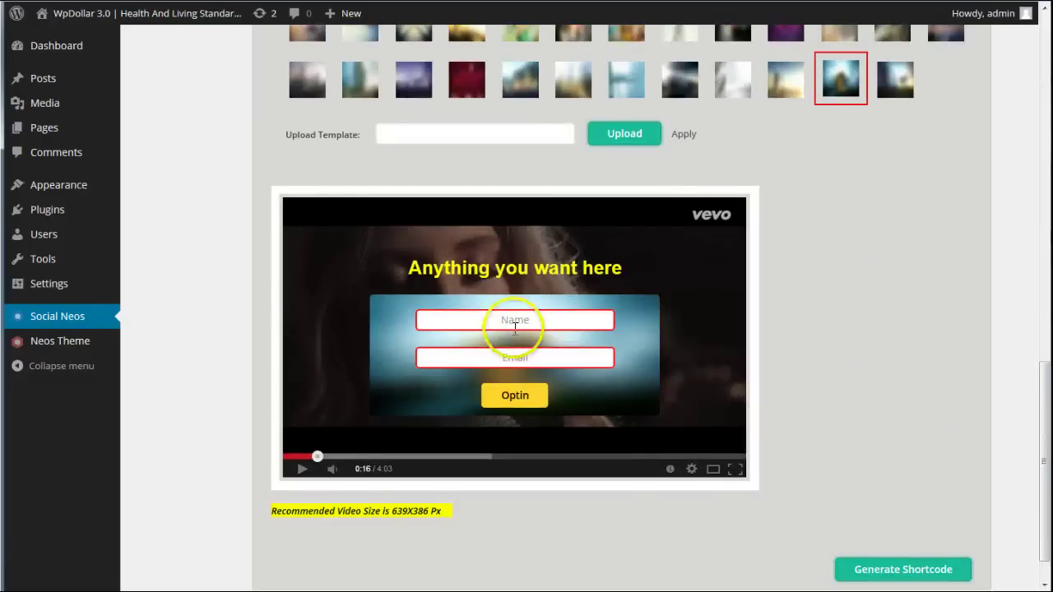
scroll(881, 357, "up", 10)
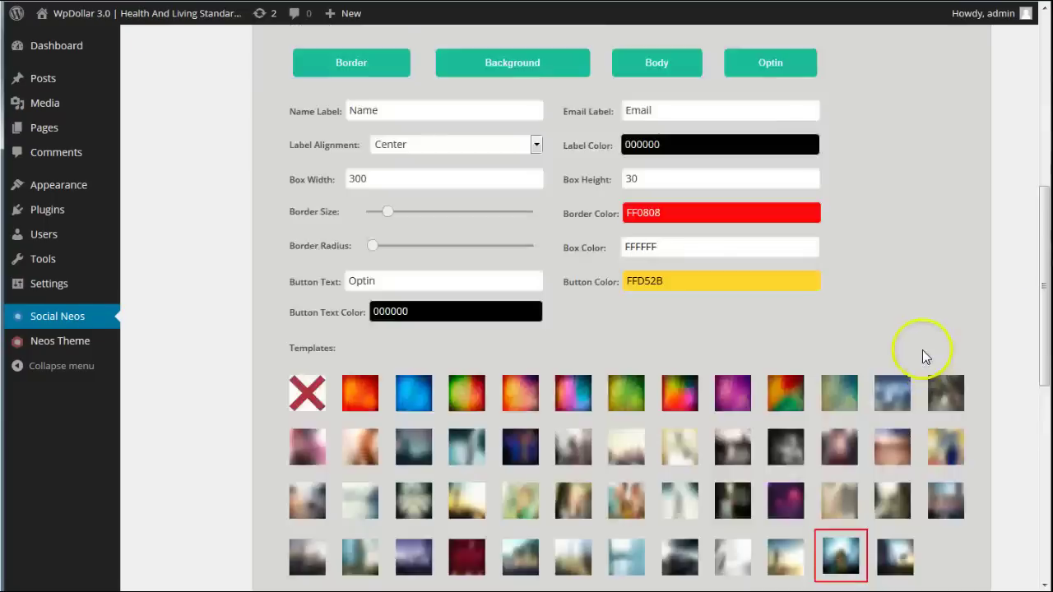
scroll(367, 252, "down", 10)
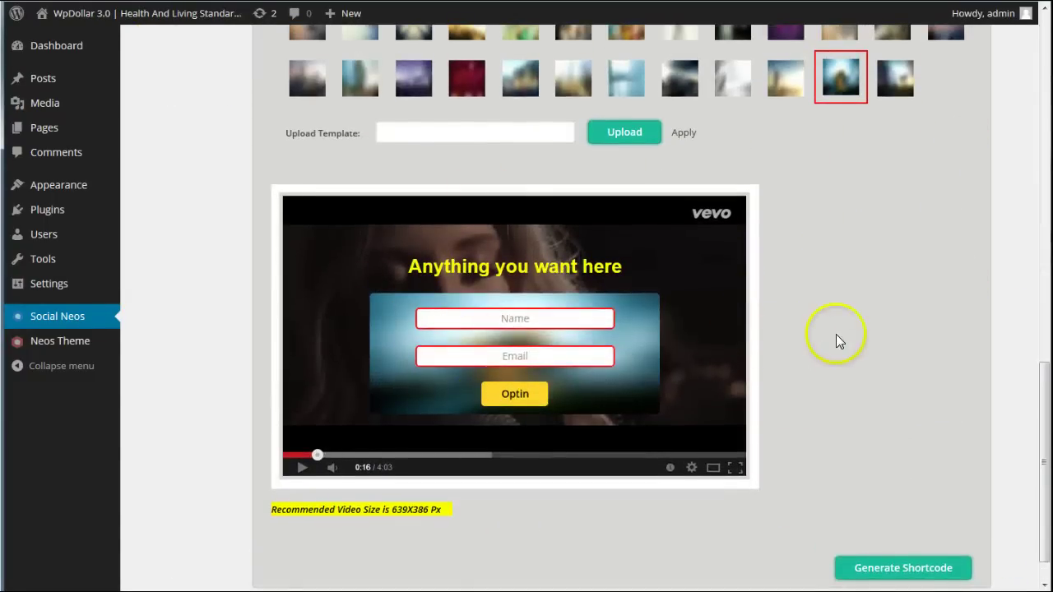
scroll(835, 333, "down", 1)
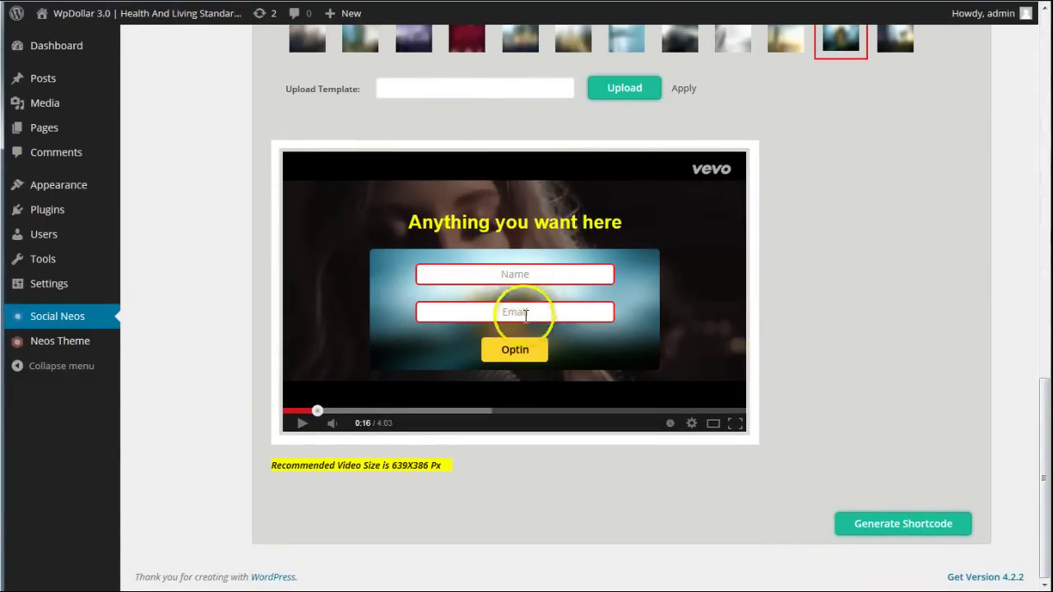
- Switch the campaign's action to Social and check the overlay preview
scroll(836, 334, "up", 10)
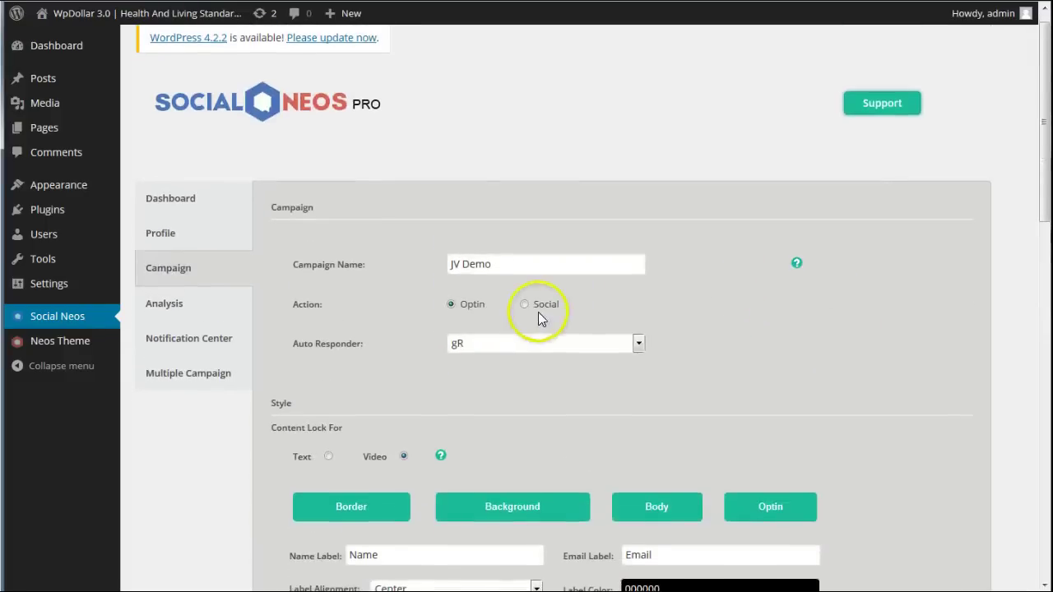
left_click(529, 306)
scroll(711, 325, "down", 10)
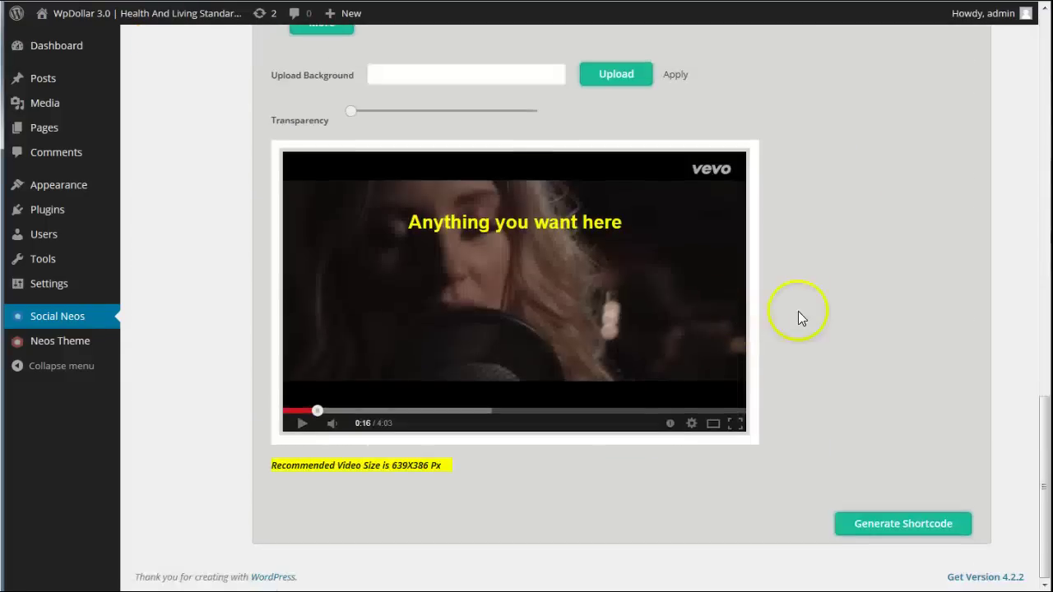
scroll(803, 300, "up", 10)
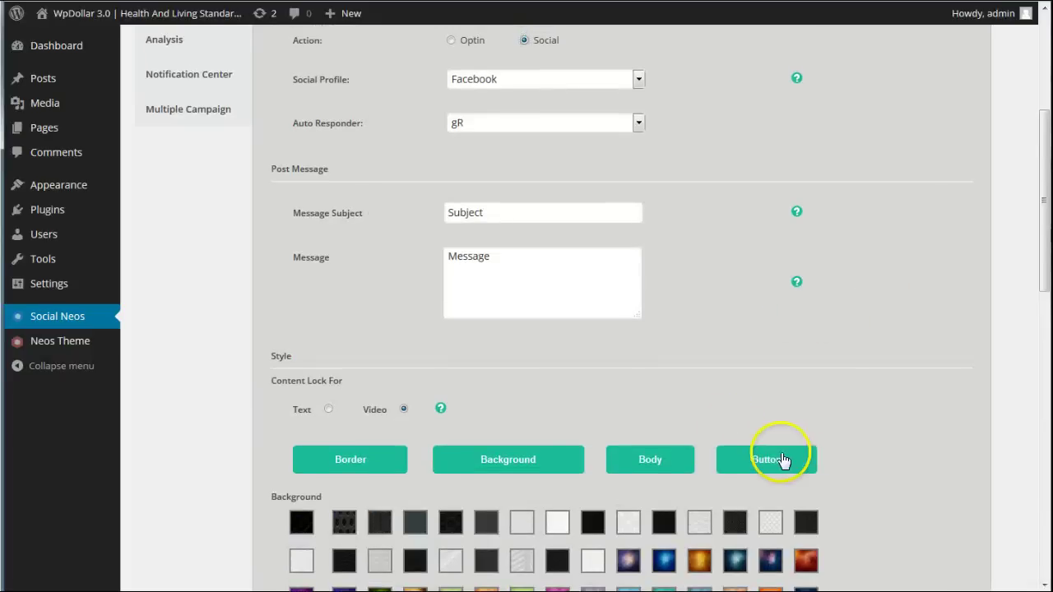
- Apply the bright blue Twitter "Share with" unlock button to the video overlay
left_click(774, 459)
scroll(792, 364, "down", 5)
left_click(468, 138)
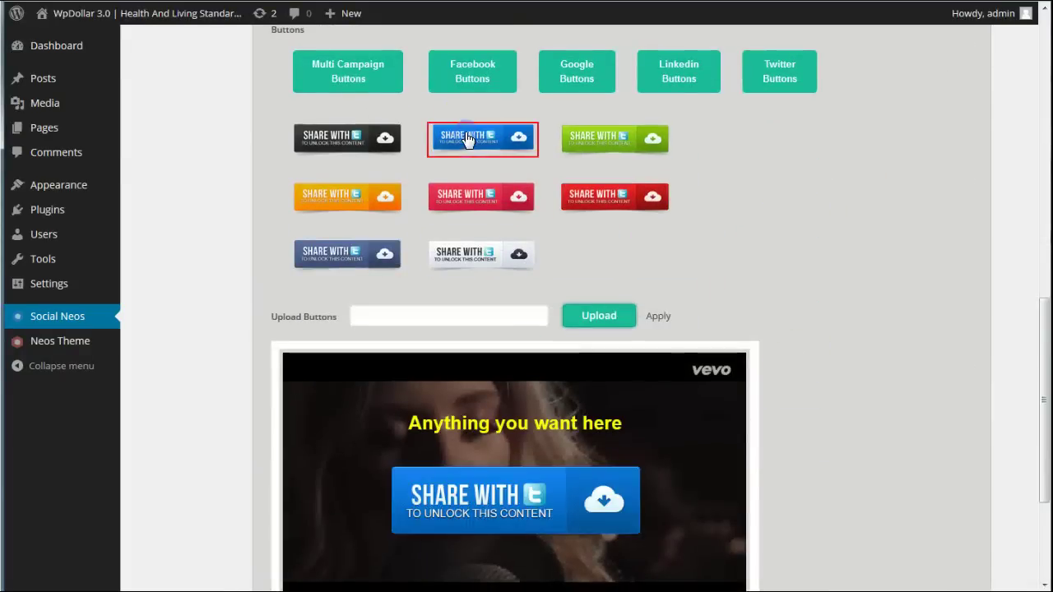
scroll(848, 313, "down", 3)
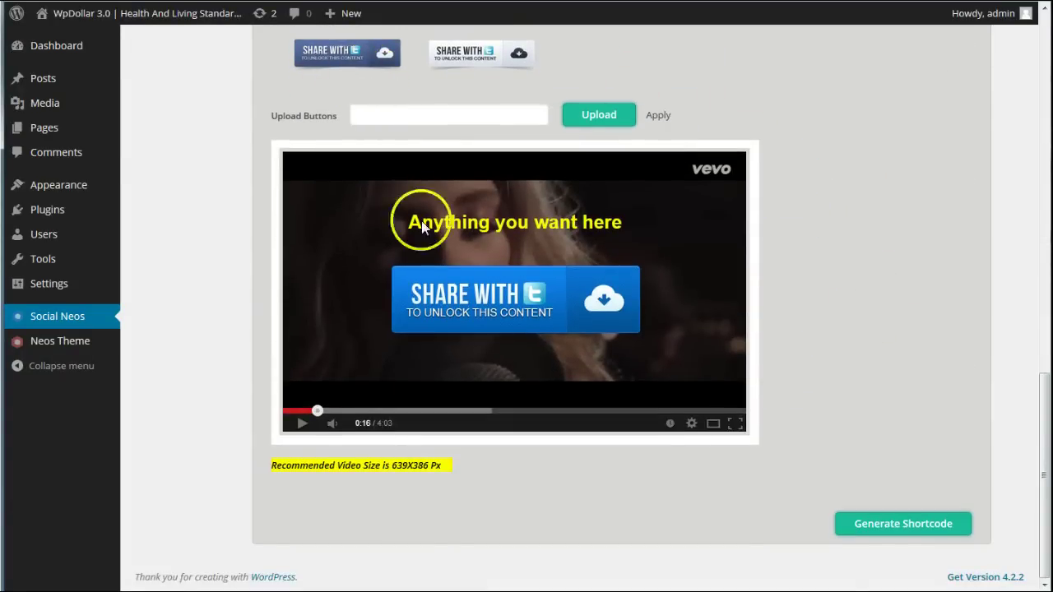
- Generate the campaign's shortcode and copy the JV Demo shortcode from the General Campaigns list
left_click(928, 525)
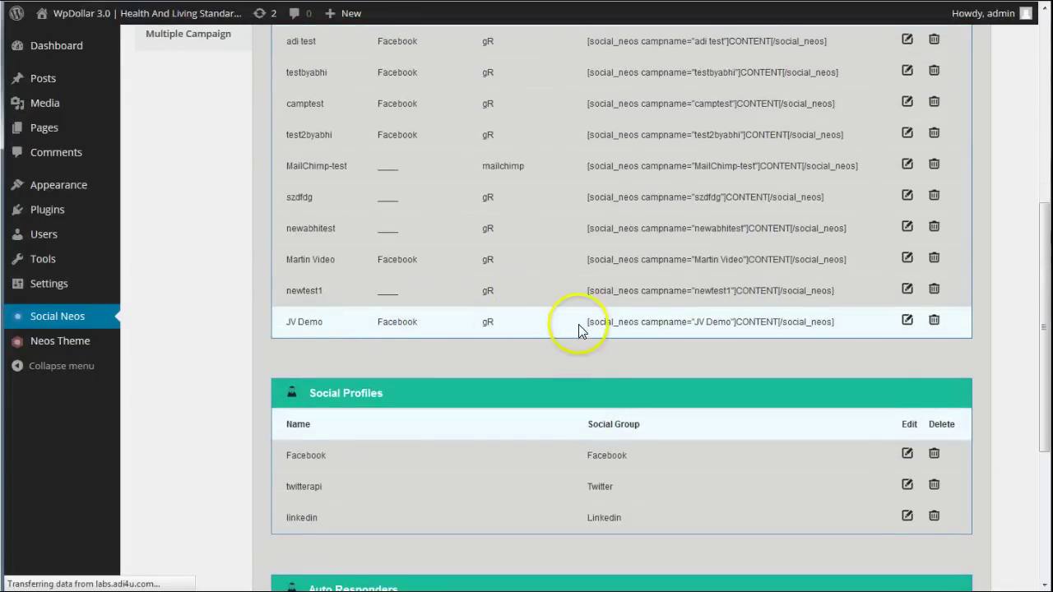
left_click_drag(584, 326, 729, 324)
left_click_drag(838, 324, 839, 324)
key("ctrl+c")
scroll(236, 275, "up", 5)
- Create a new page, paste the JV Demo shortcode into its body and remove the leading spaces
mouse_move(23, 94)
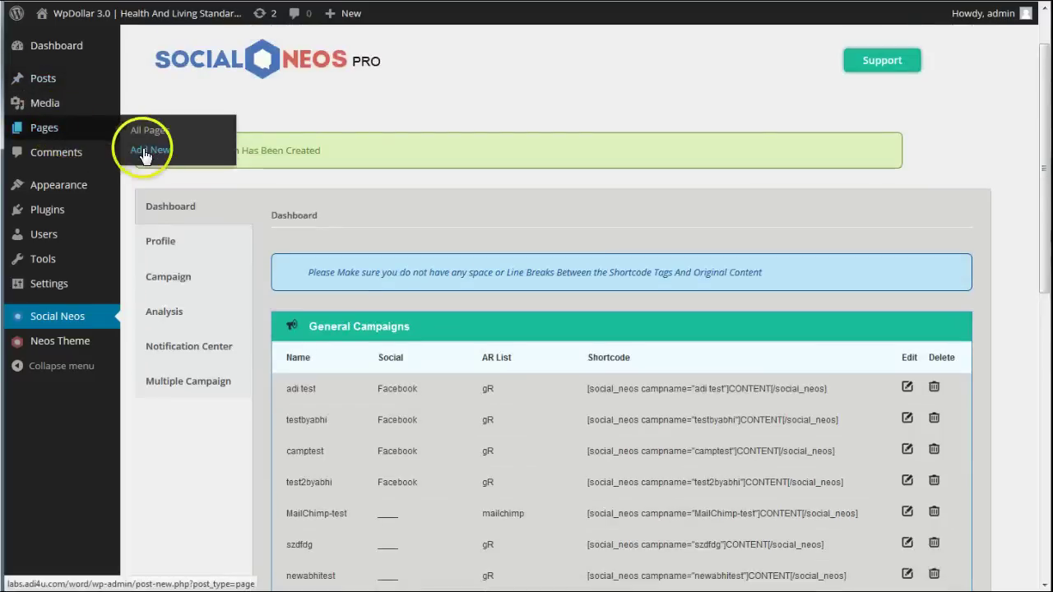
left_click(152, 150)
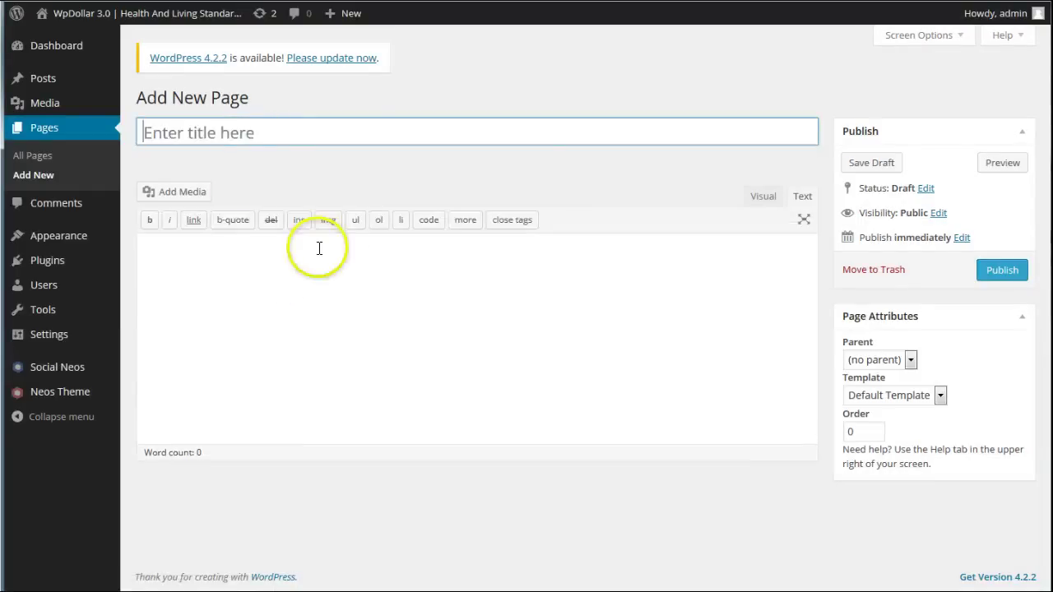
left_click(211, 259)
key("ctrl+v")
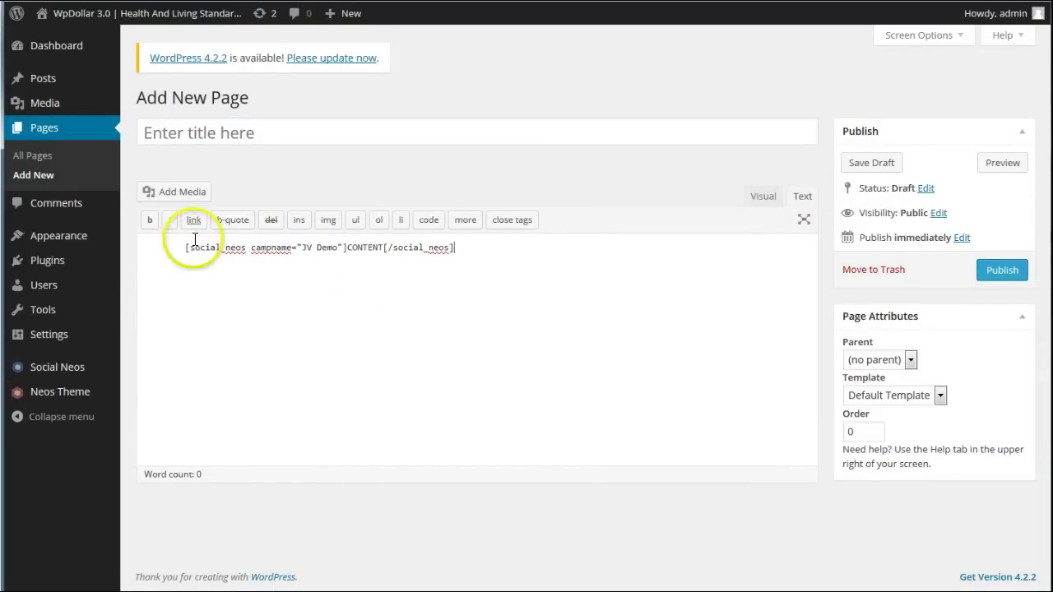
left_click_drag(183, 248, 106, 244)
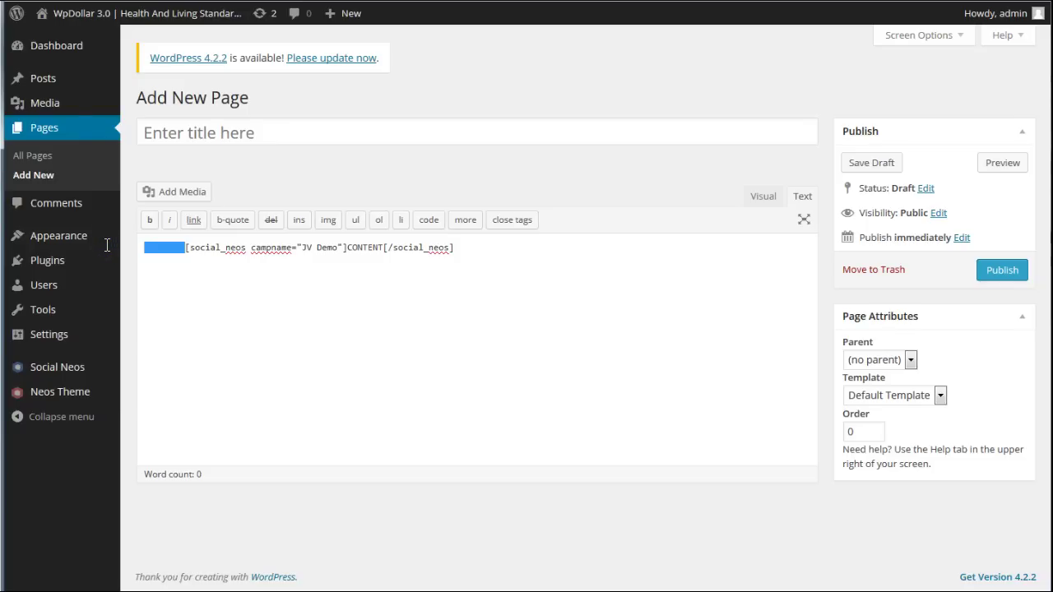
key("BackSpace")
- Replace the shortcode's CONTENT placeholder with the 689 by 388 YouTube iframe embed code for video OIinR8xtDr8
left_click(307, 247)
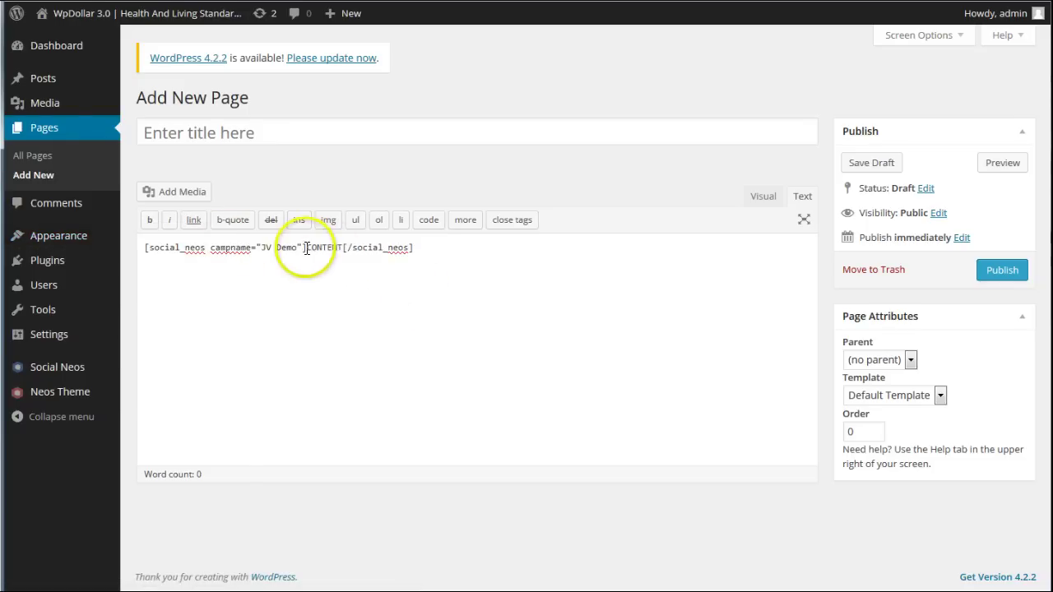
double_click(330, 247)
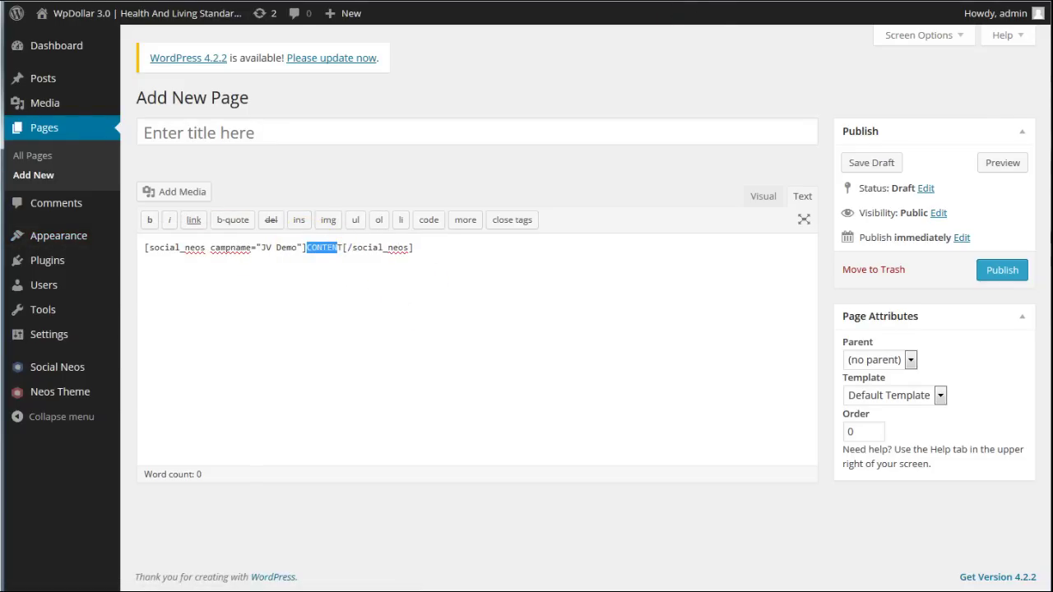
left_click_drag(307, 247, 338, 246)
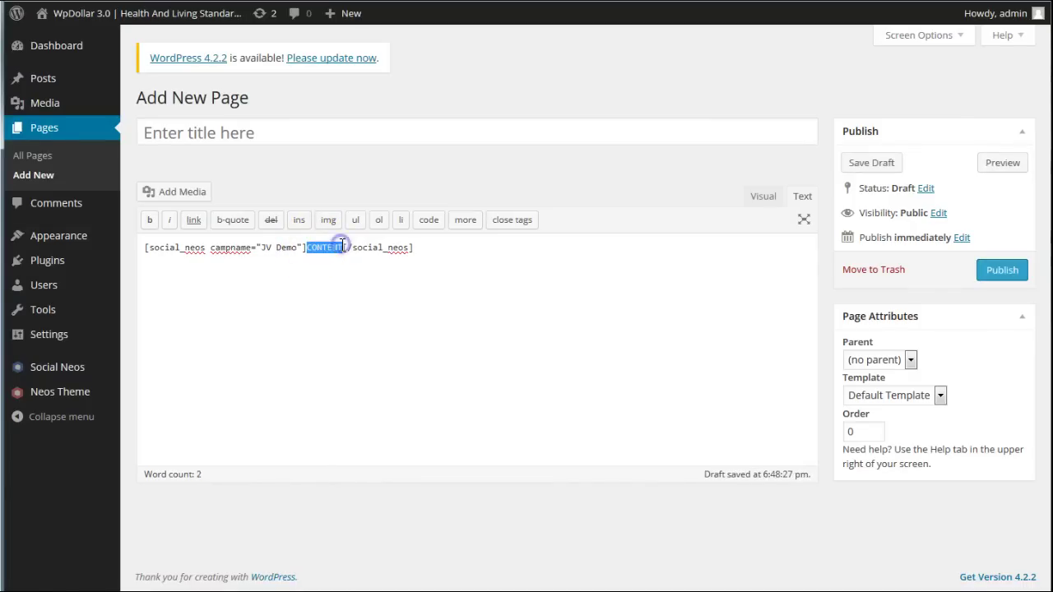
type("<iframe width=\"689\" height=\"388\" src=\"https://www.youtube.com/embed/OIinR8xtDr8?rel=0&amp;controls=0&amp;showinfo=0\" frameborder=\"0\" allowfullscreen></iframe>")
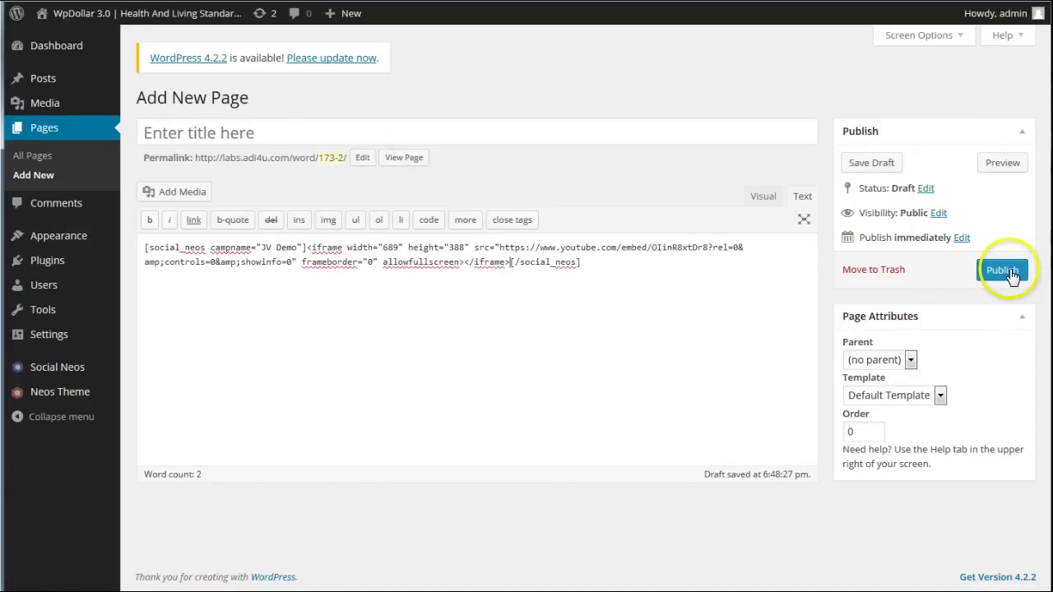
- Title the page "jv demo" and publish it
left_click(212, 128)
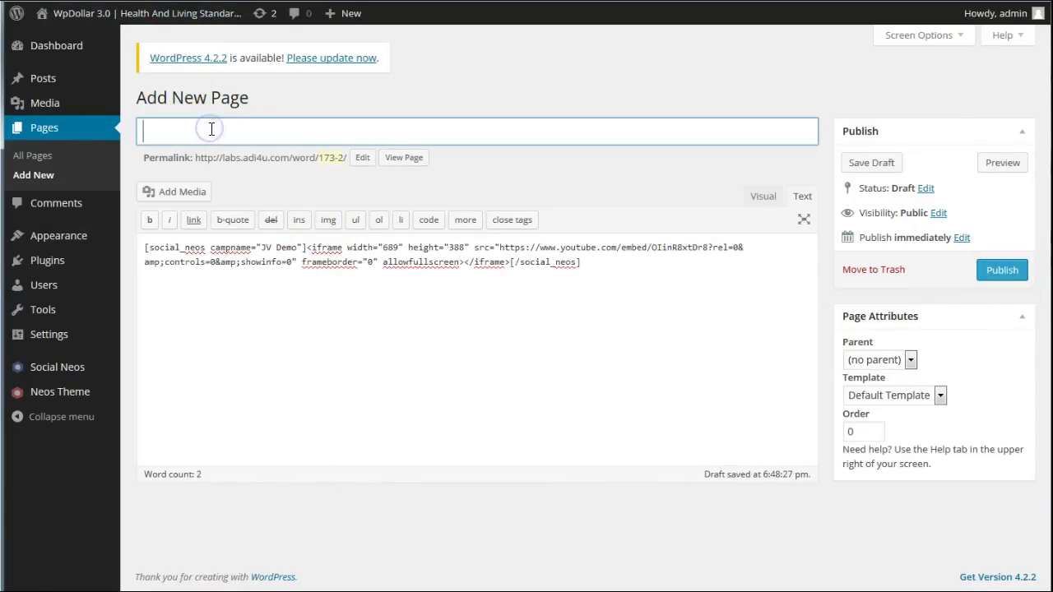
type("jv demo")
left_click(997, 270)
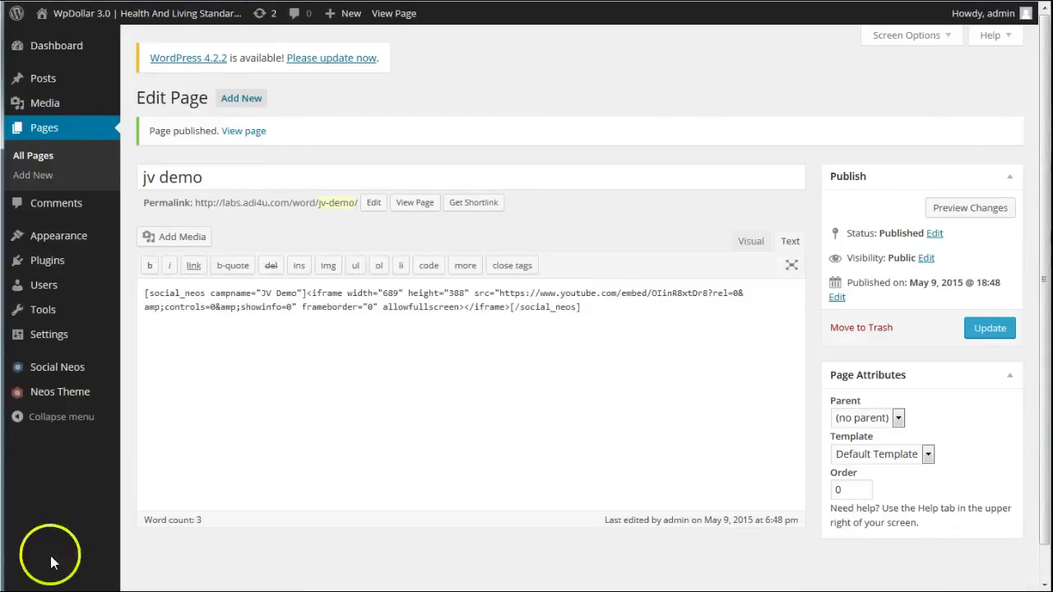
- View the published jv demo page on the site
left_click(419, 202)
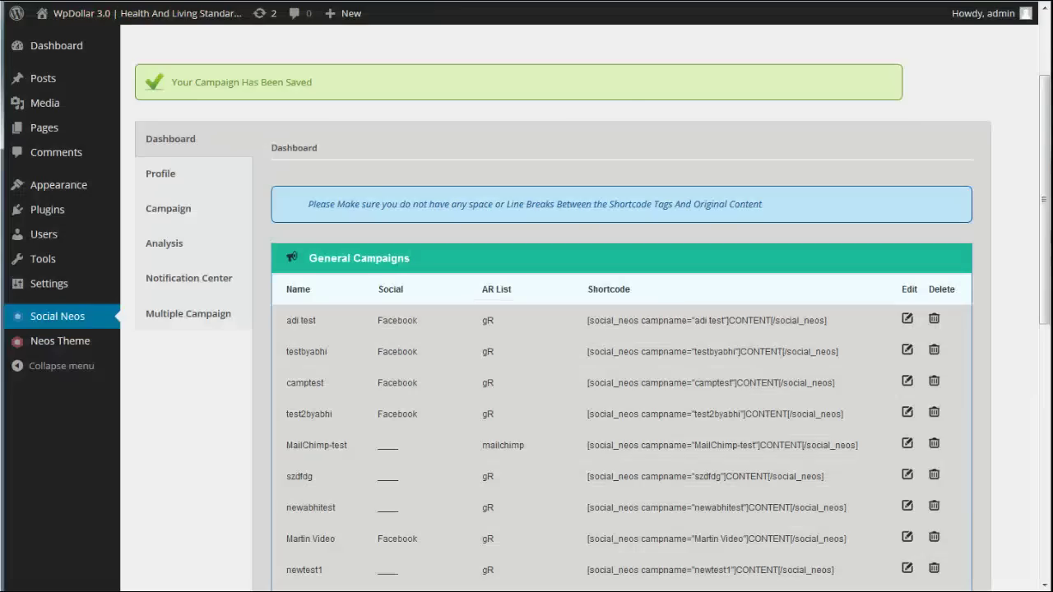
- Open the JV Demo campaign for editing, set the overlay background's transparency to about three quarters of the range, and save the campaign
scroll(576, 207, "down", 5)
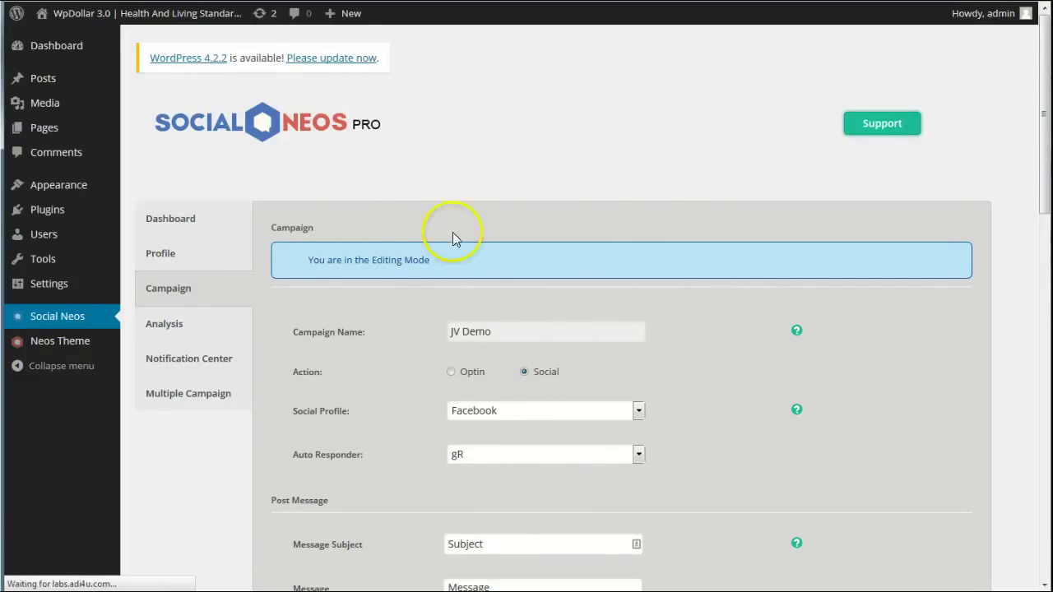
scroll(383, 265, "down", 5)
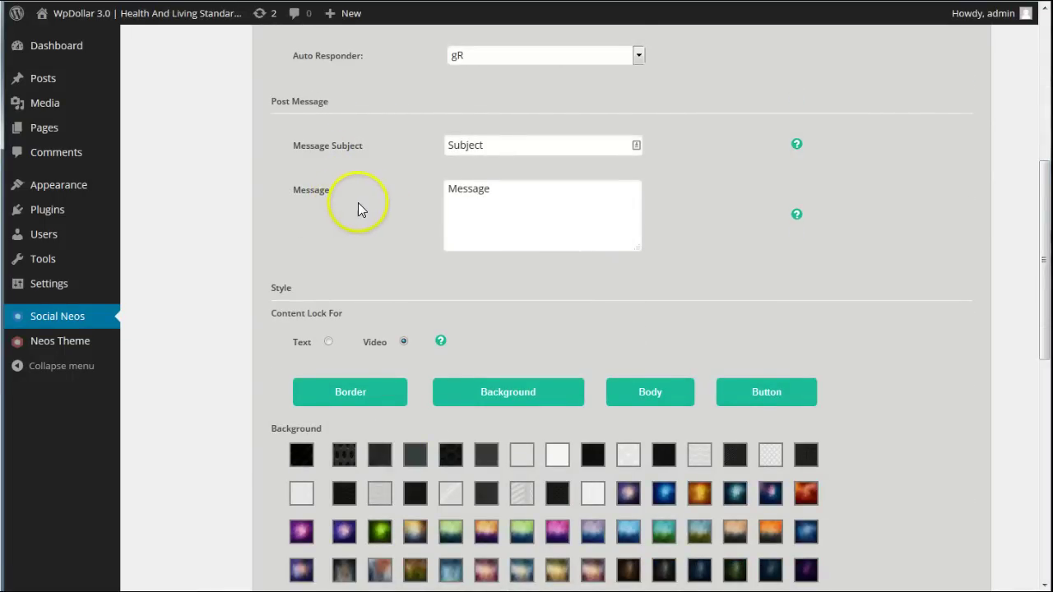
scroll(355, 174, "down", 4)
scroll(356, 309, "down", 2)
left_click_drag(353, 288, 486, 286)
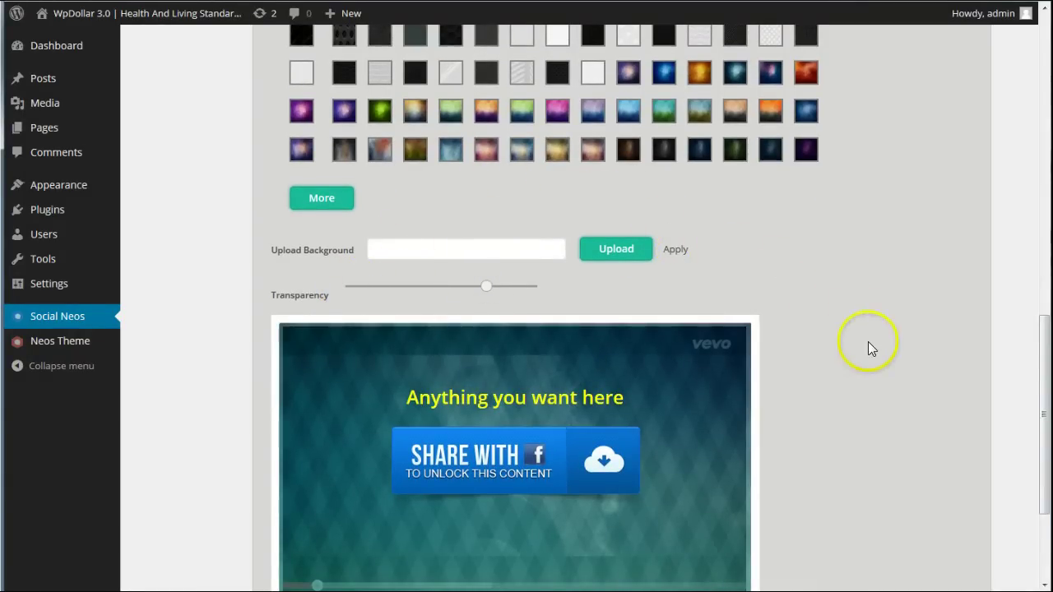
scroll(867, 347, "down", 3)
left_click(964, 523)
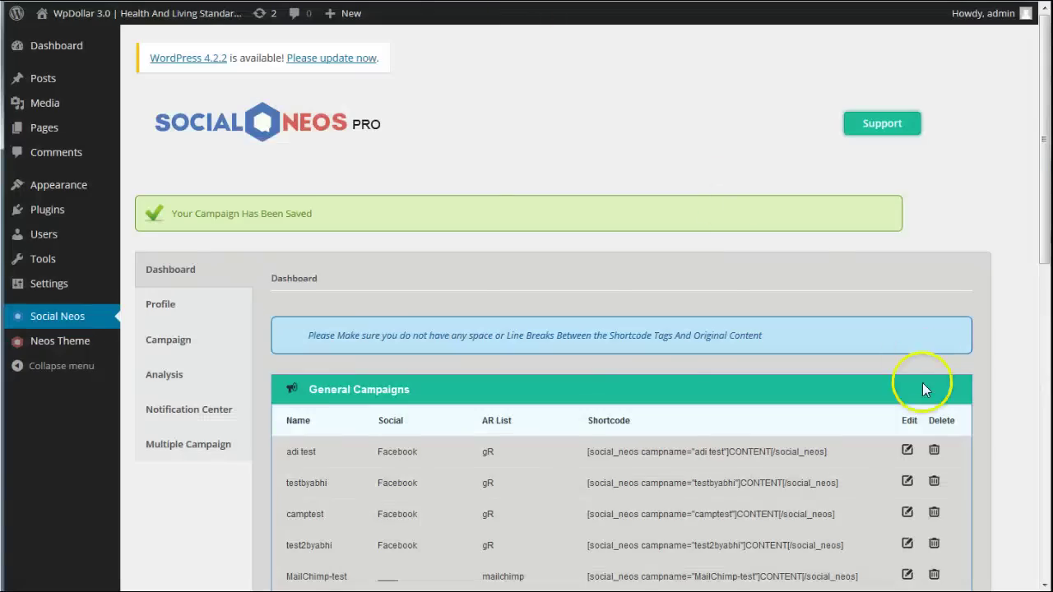
- Reopen the JV Demo campaign for editing and choose the orange Google share button as the overlay's unlock button
scroll(922, 382, "down", 3)
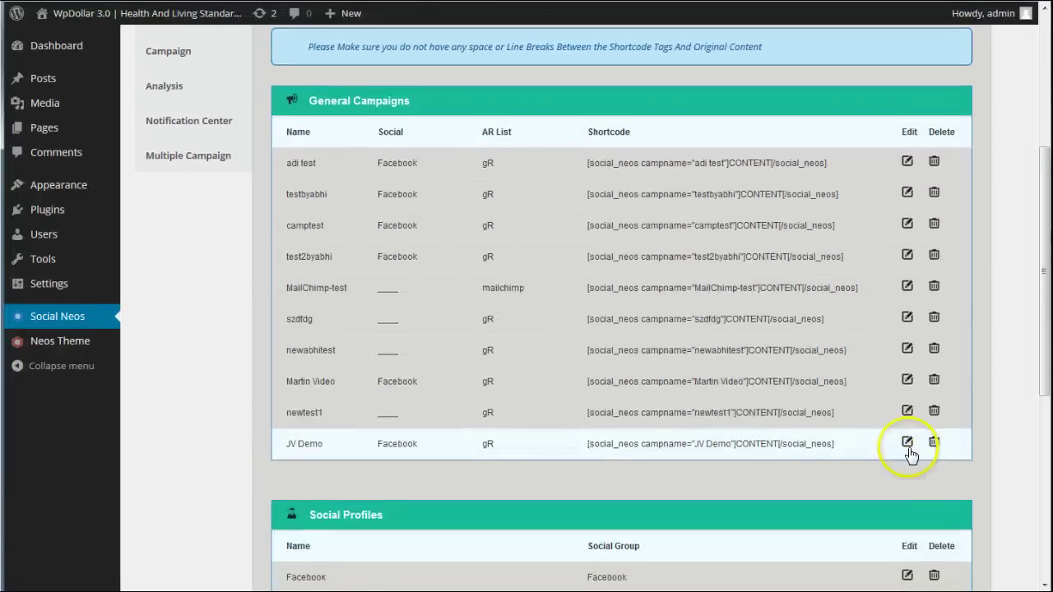
left_click(907, 442)
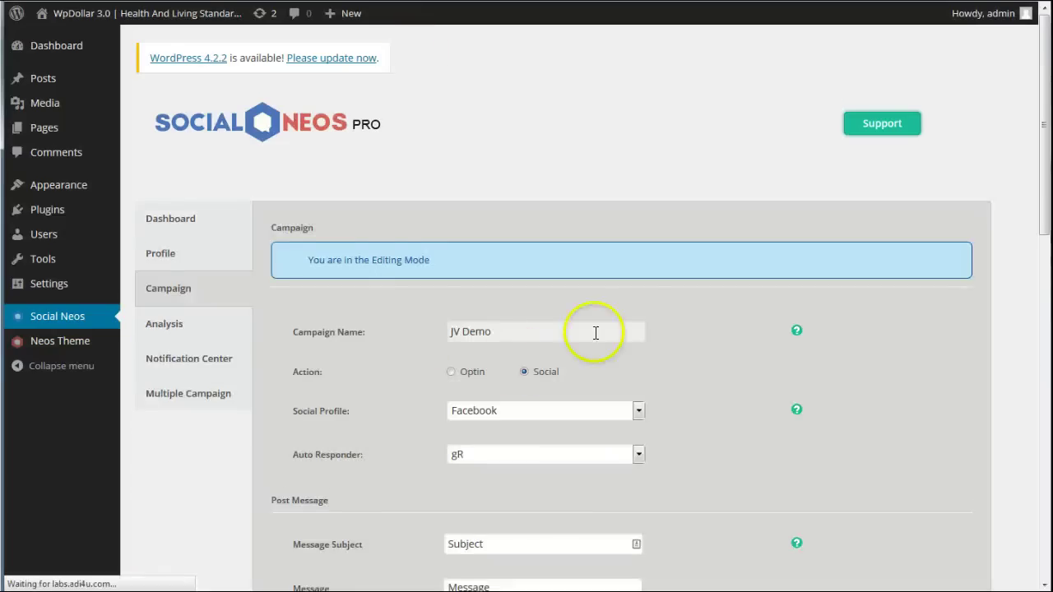
scroll(601, 333, "down", 7)
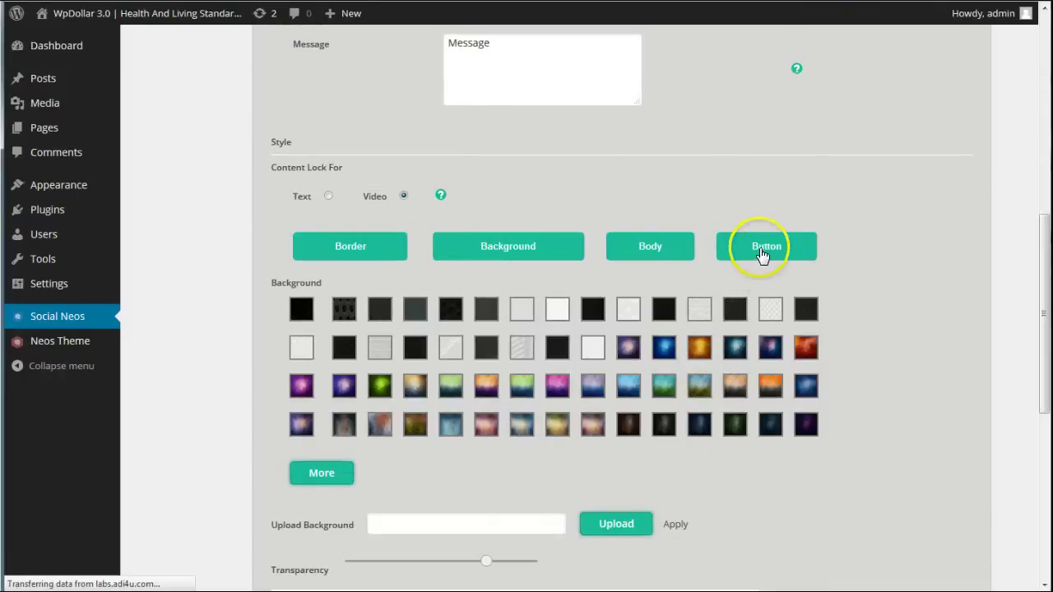
left_click(762, 255)
left_click(589, 327)
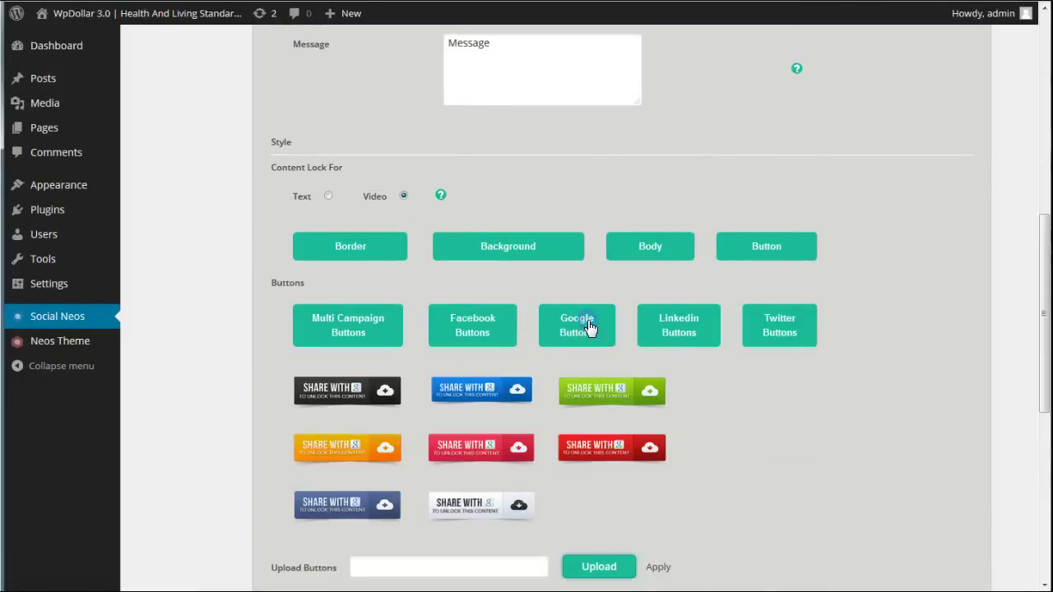
left_click(357, 447)
scroll(741, 379, "down", 4)
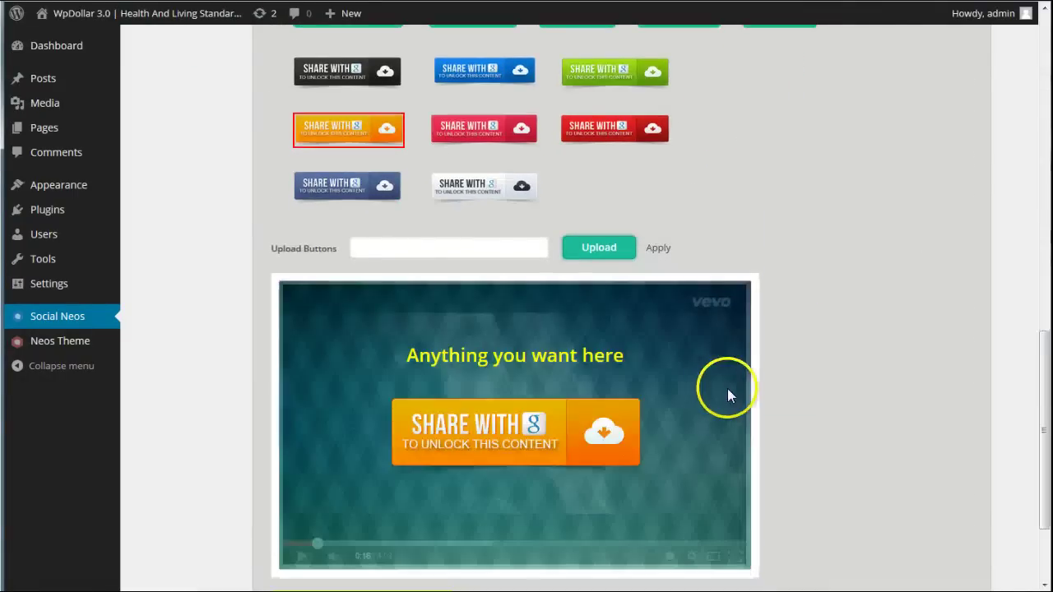
scroll(757, 329, "up", 2)
scroll(761, 287, "up", 4)
scroll(595, 362, "down", 4)
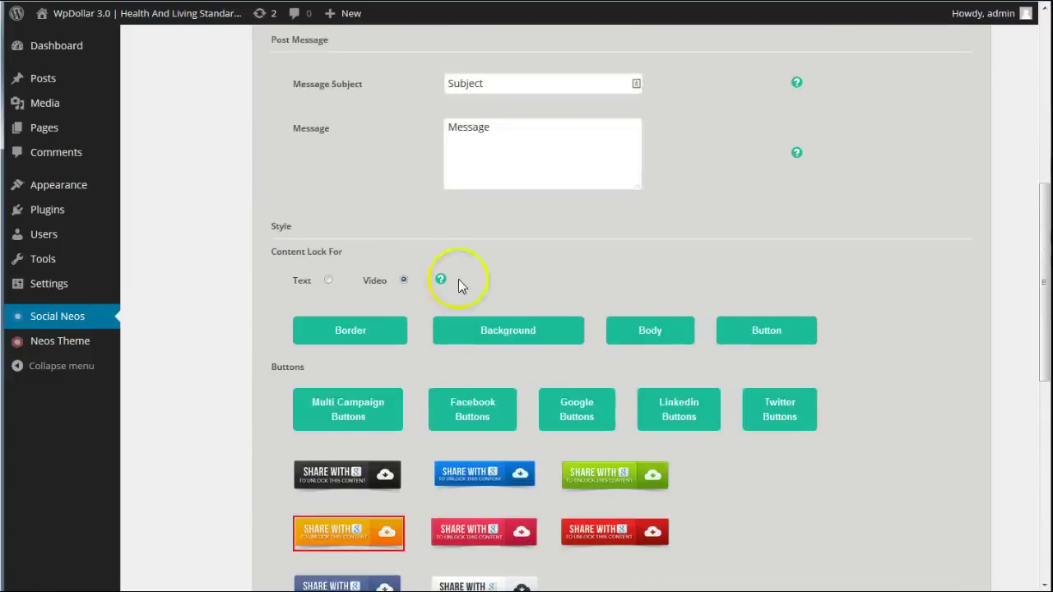
scroll(576, 329, "down", 4)
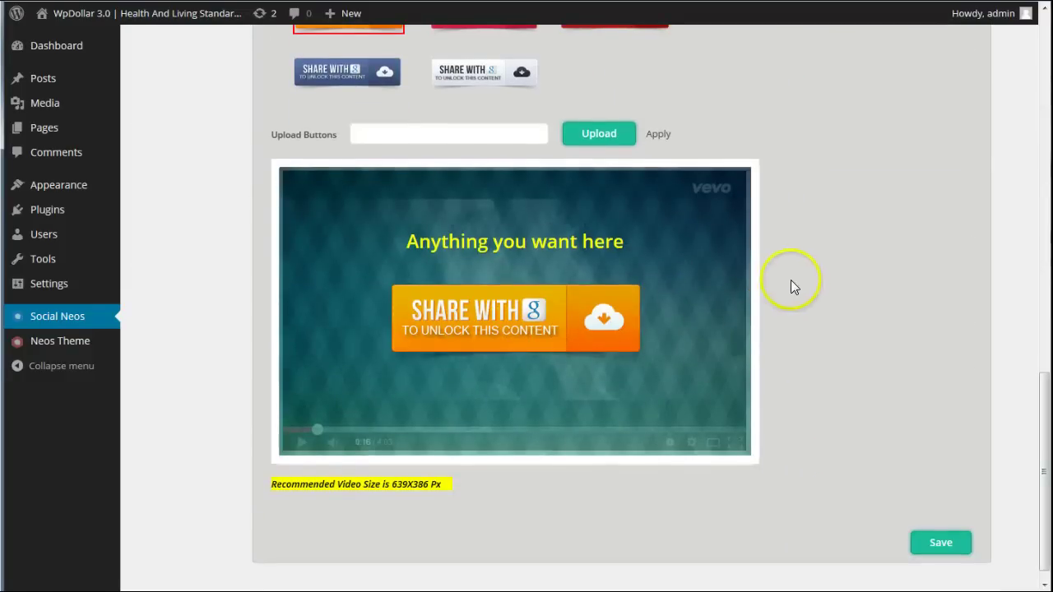
- Switch the campaign's action to Optin and apply the cloudy blue background, the fifth swatch in the fourth row
scroll(822, 270, "up", 6)
scroll(460, 278, "up", 6)
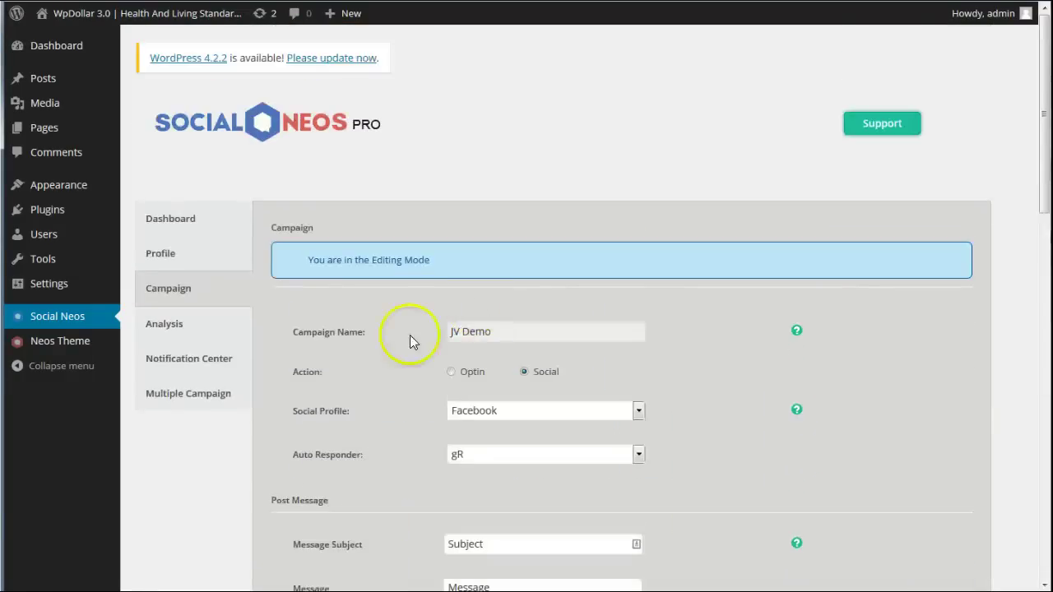
scroll(364, 383, "down", 4)
left_click(453, 88)
scroll(406, 205, "down", 5)
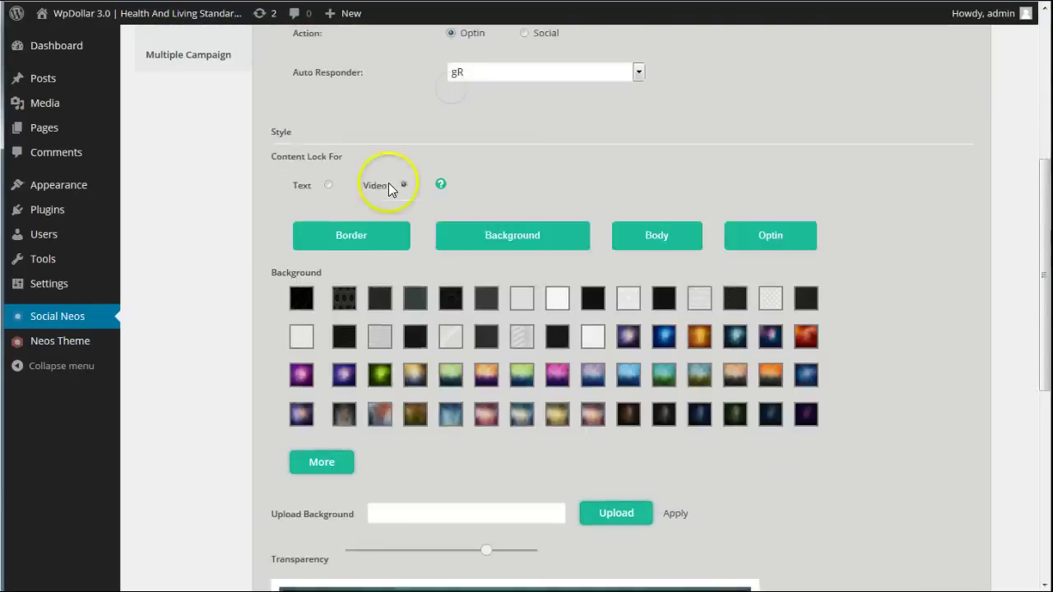
scroll(740, 181, "up", 1)
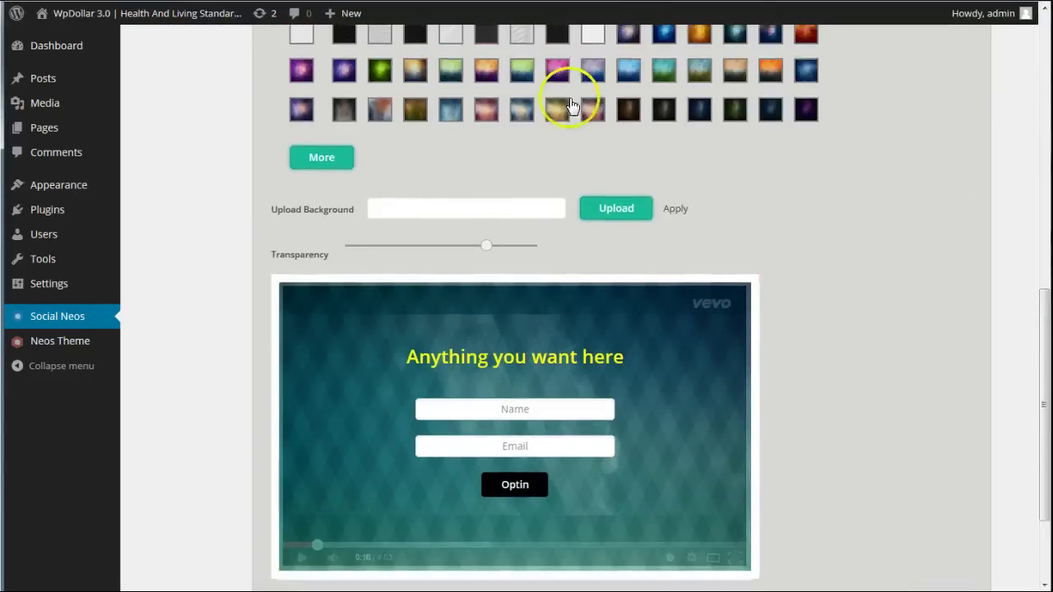
left_click(487, 109)
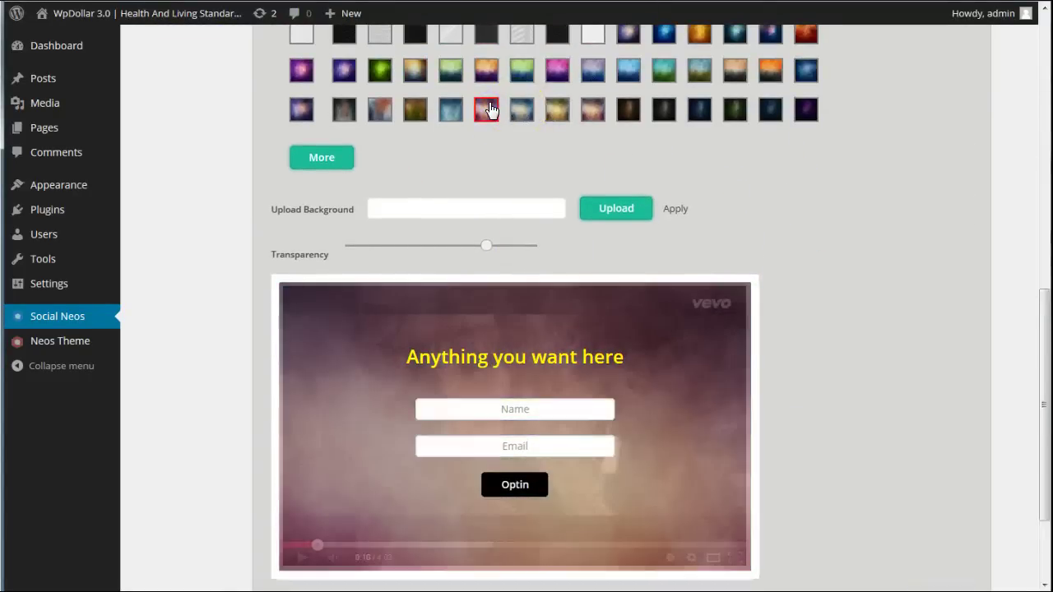
scroll(659, 184, "up", 3)
left_click(451, 316)
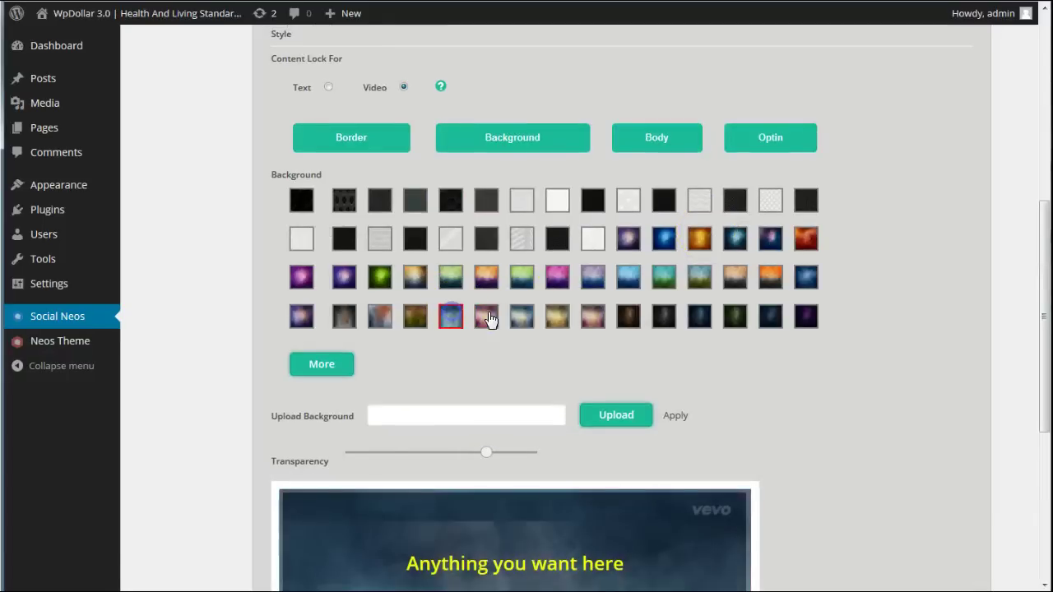
- Apply the dark red template from the last row to the optin form and save the campaign
left_click(776, 136)
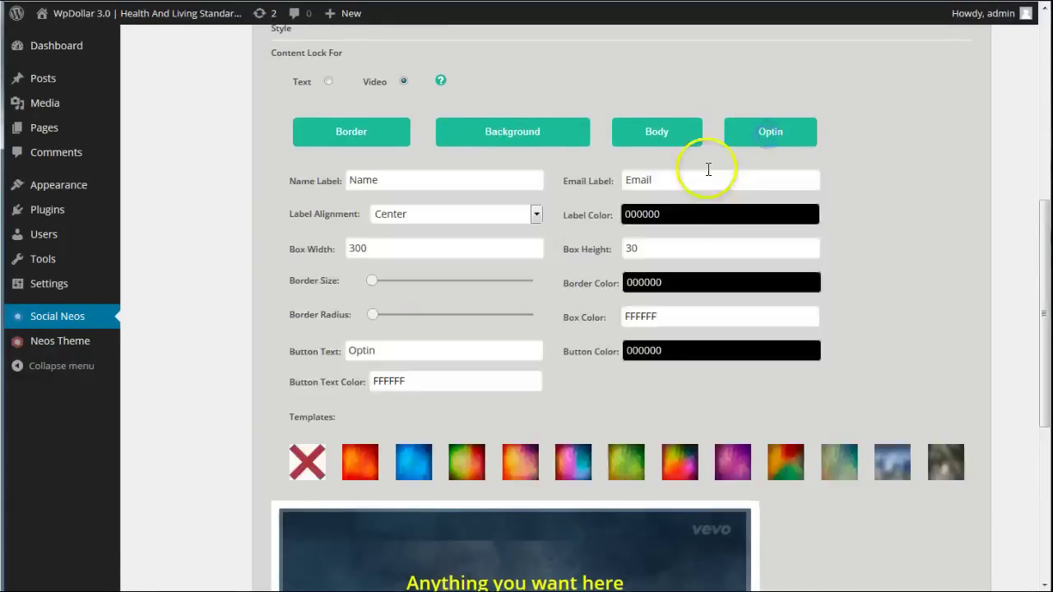
scroll(735, 210, "down", 4)
left_click(524, 280)
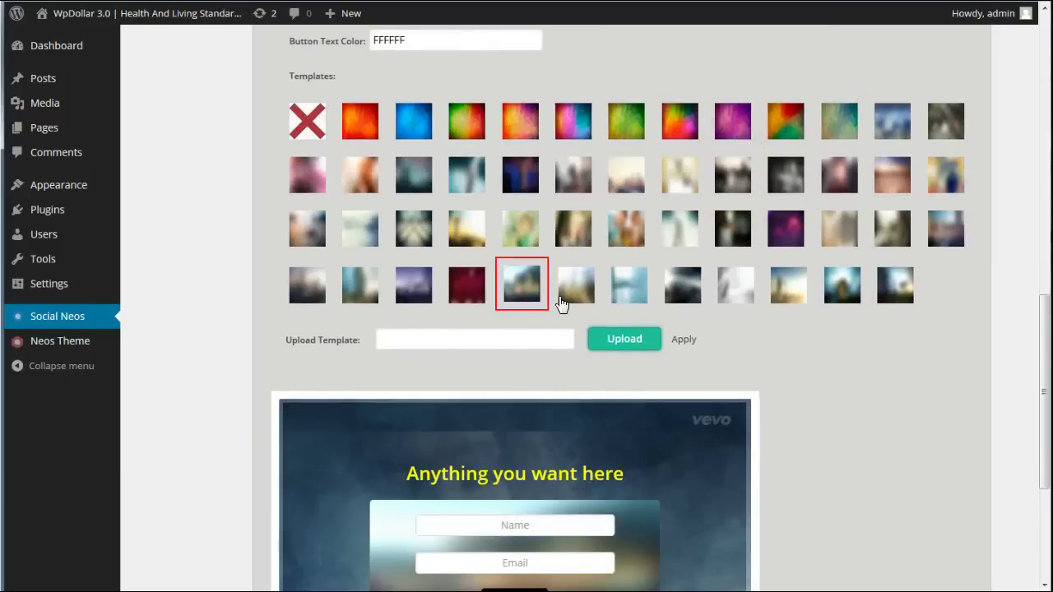
left_click(467, 286)
scroll(751, 369, "down", 3)
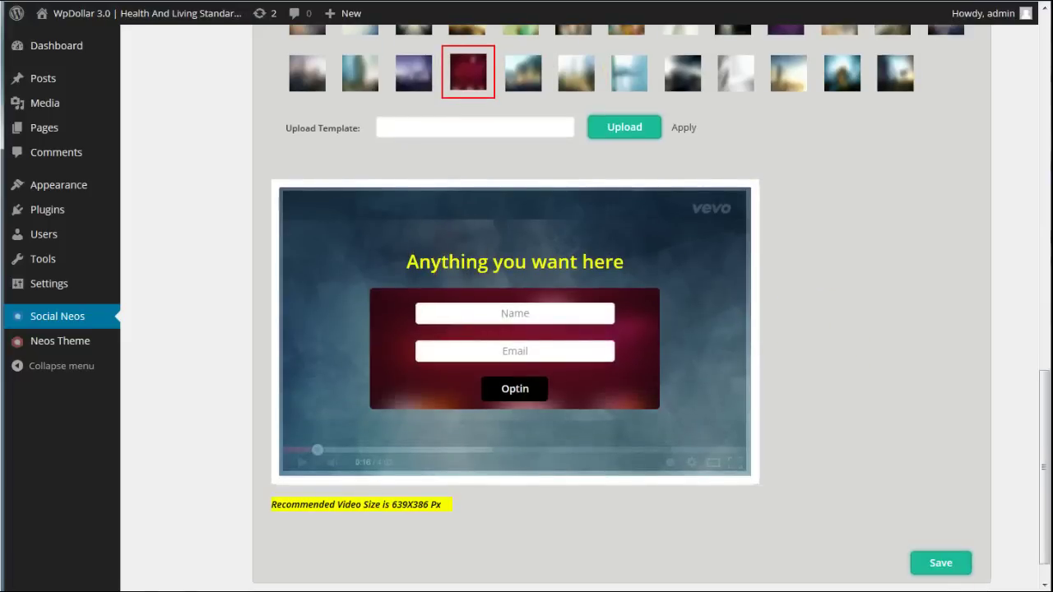
left_click(952, 569)
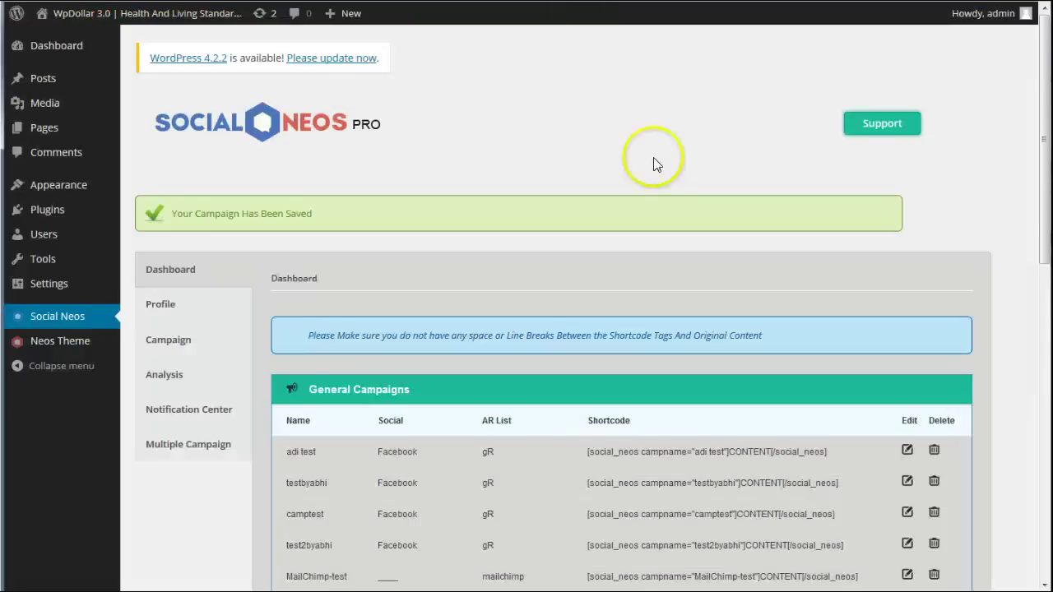
scroll(654, 165, "down", 3)
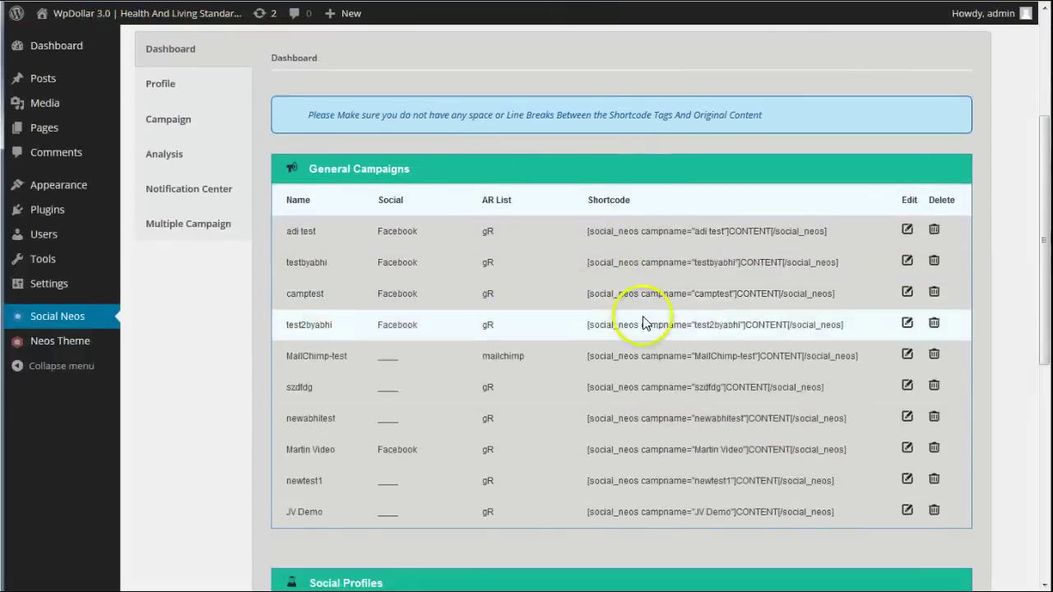
scroll(440, 365, "down", 2)
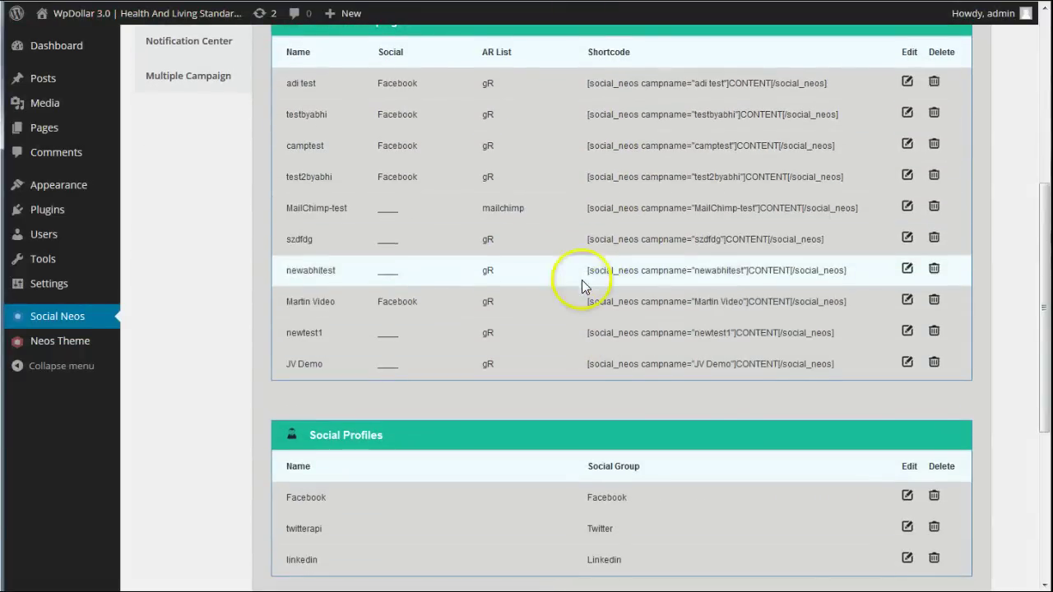
scroll(536, 291, "up", 2)
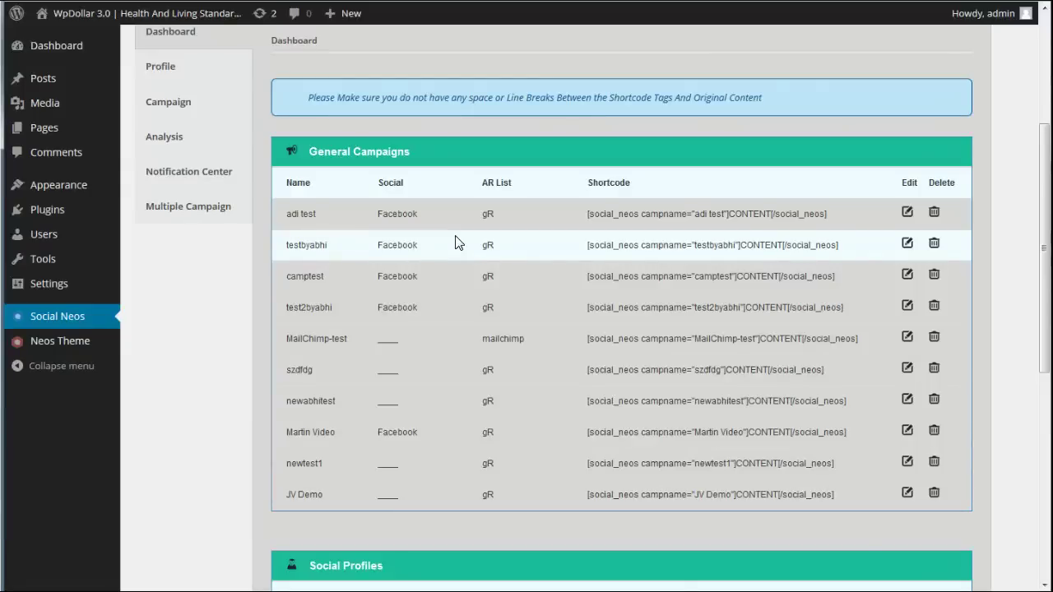
left_click(600, 282)
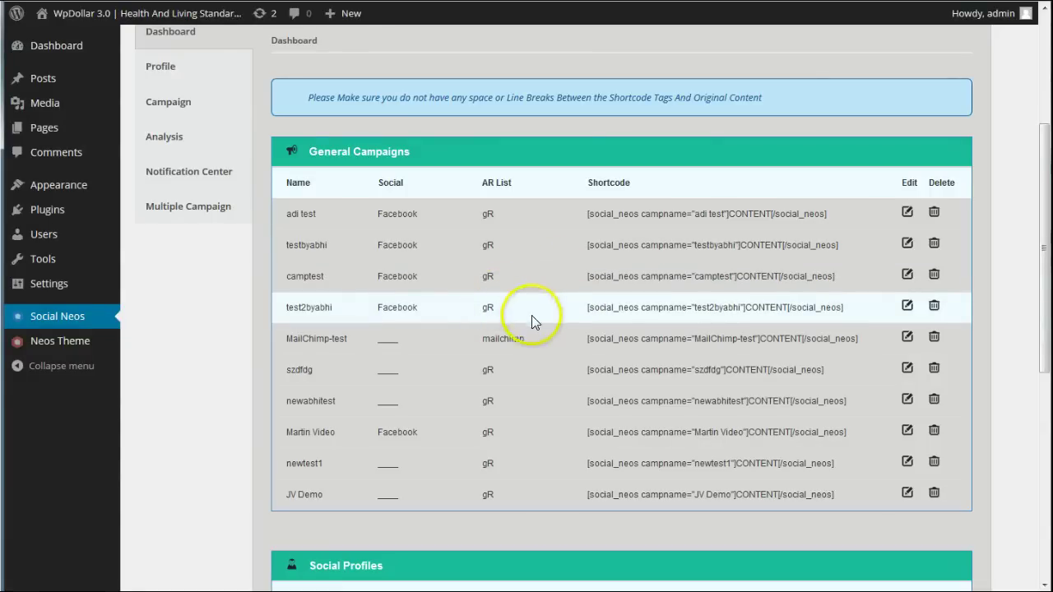
scroll(510, 313, "up", 2)
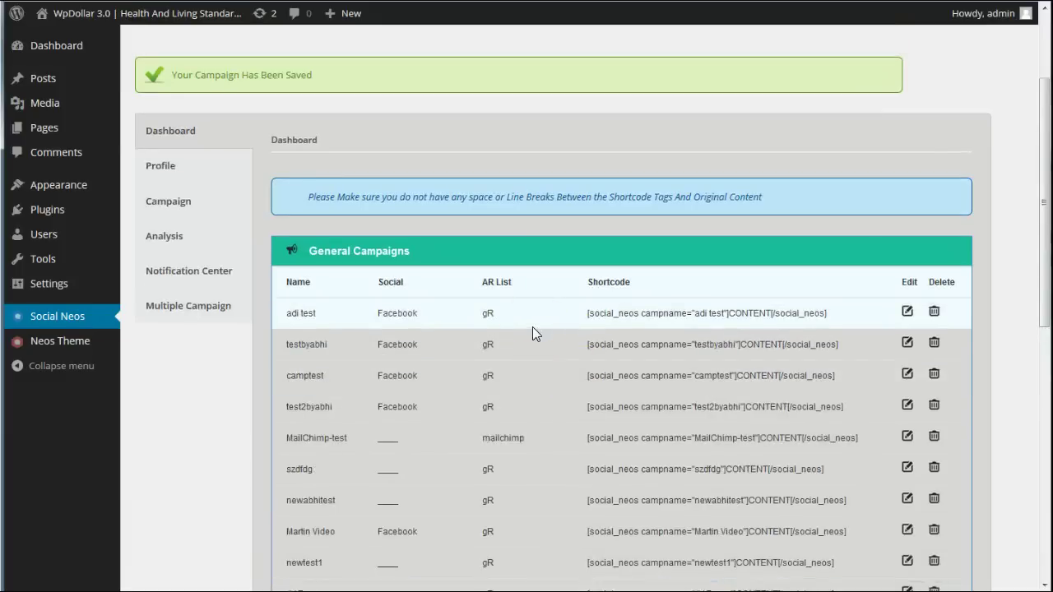